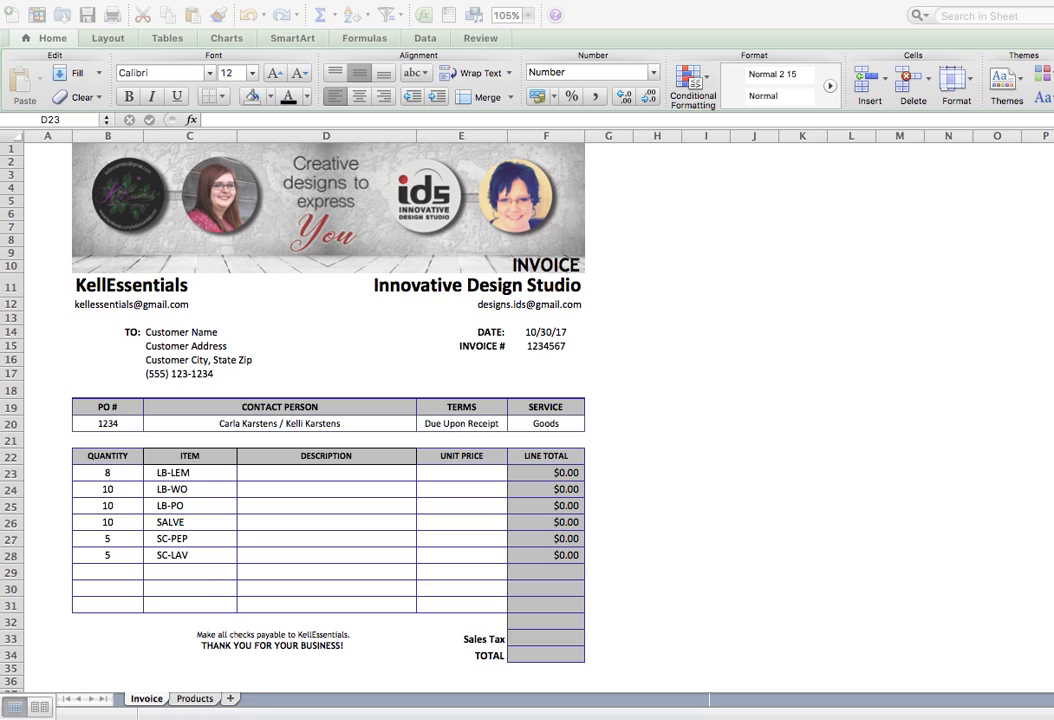
Check the Products sheet, then start a Formula Builder formula in Invoice cell D23.
left_click(195, 699)
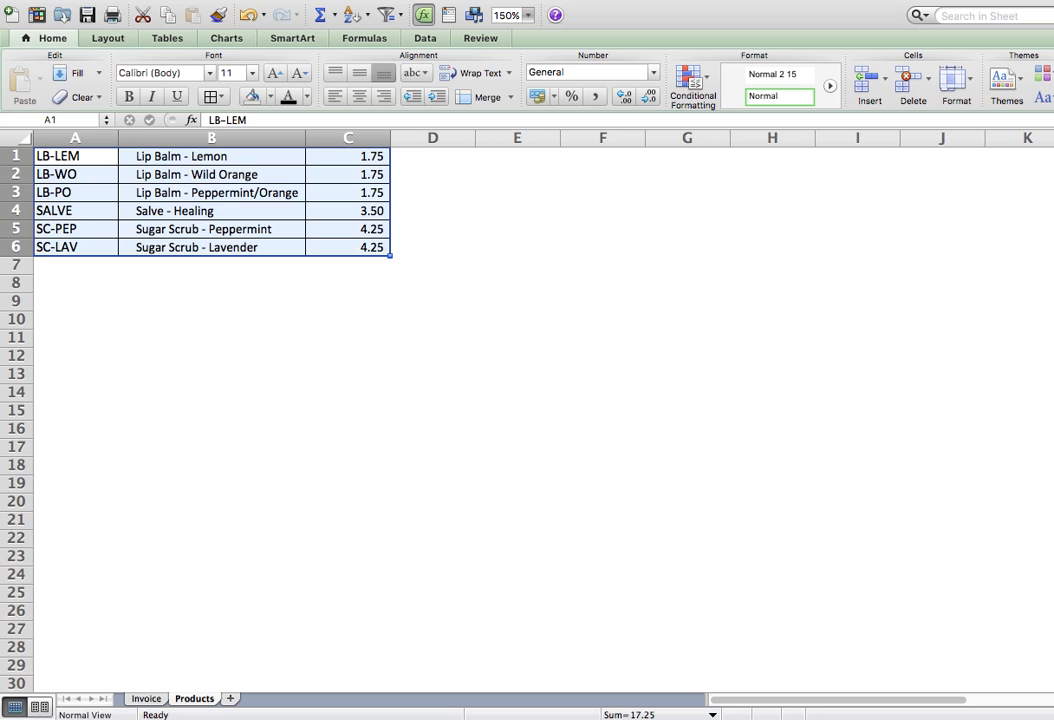
left_click(145, 699)
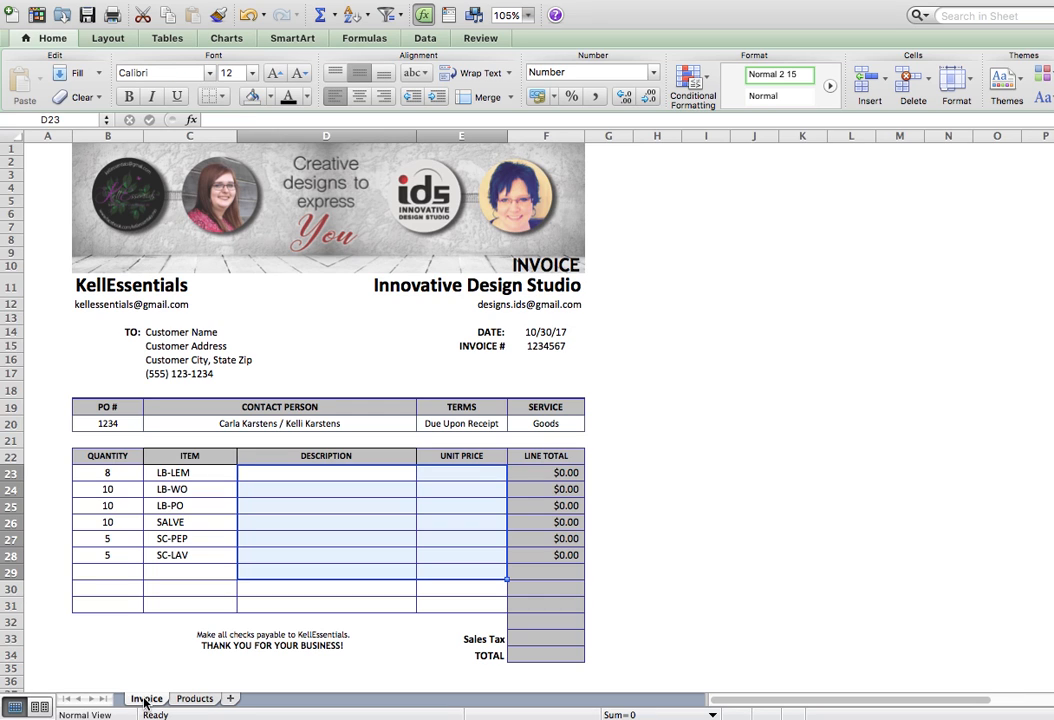
left_click(266, 475)
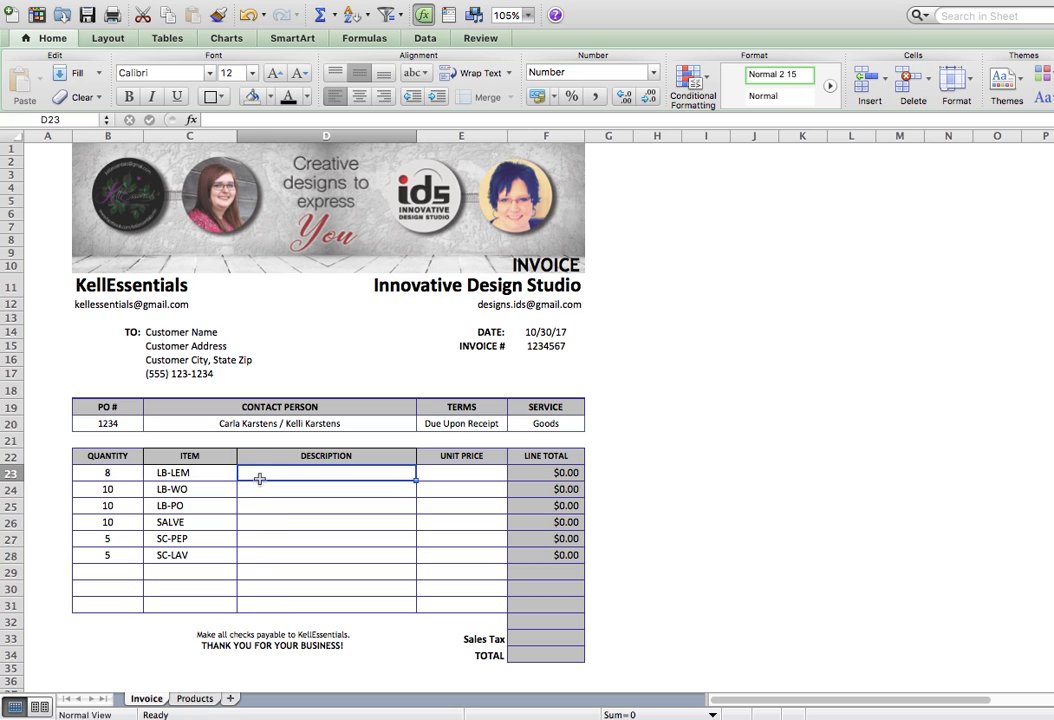
left_click(190, 120)
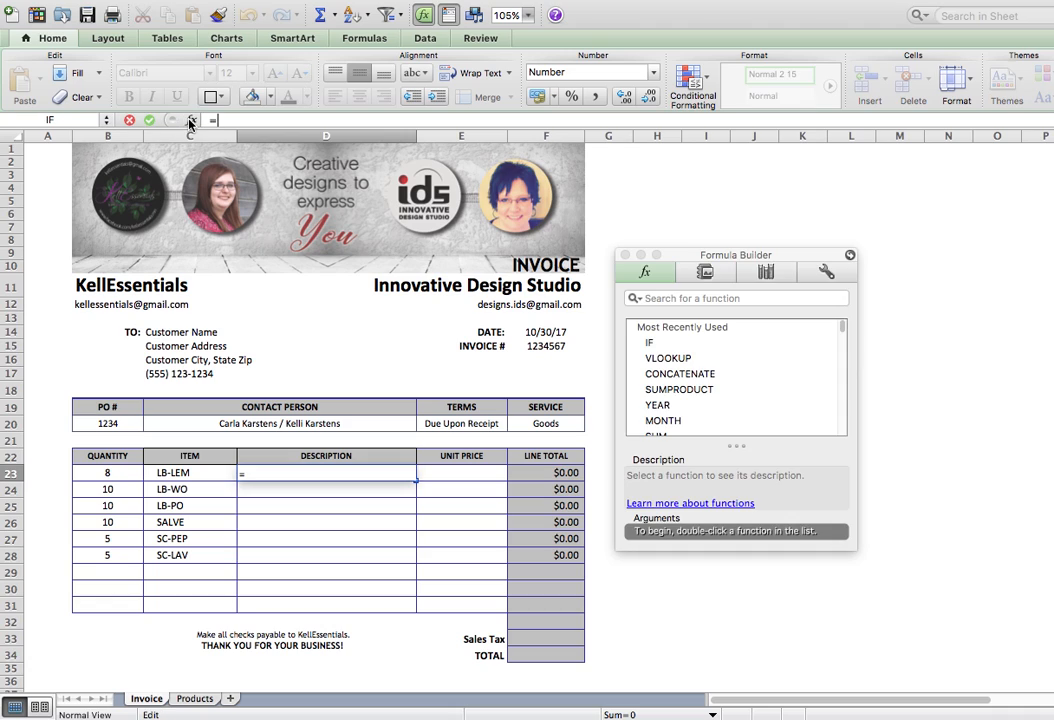
Insert VLOOKUP into D23 using C23 as the lookup value.
left_click(668, 360)
double_click(668, 360)
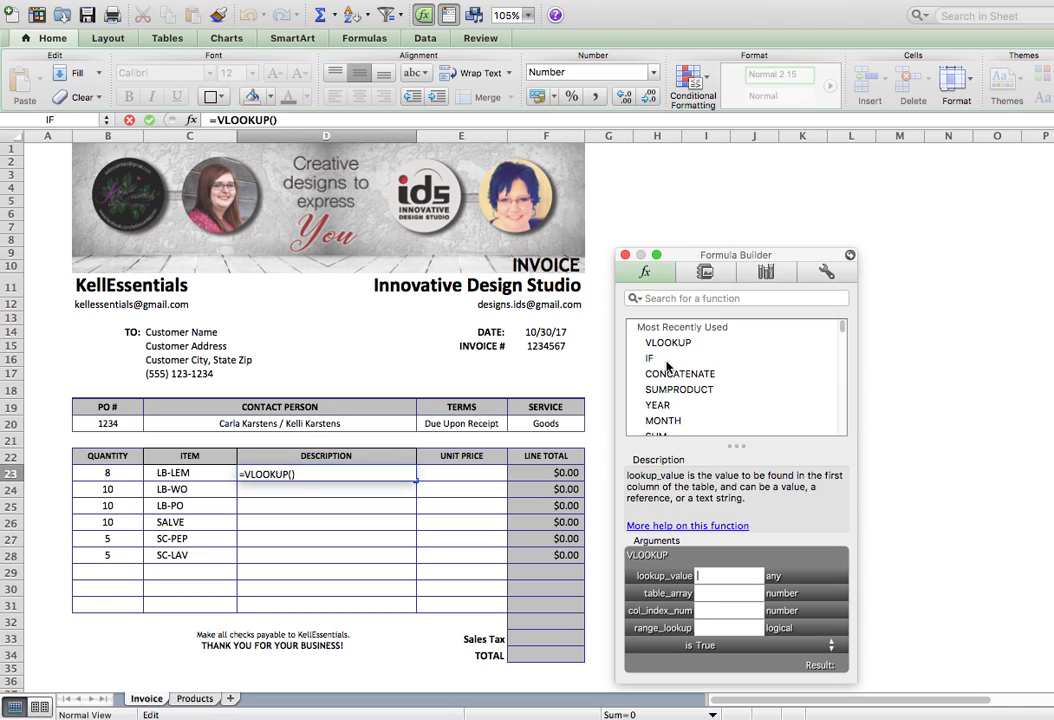
left_click(710, 575)
left_click(175, 479)
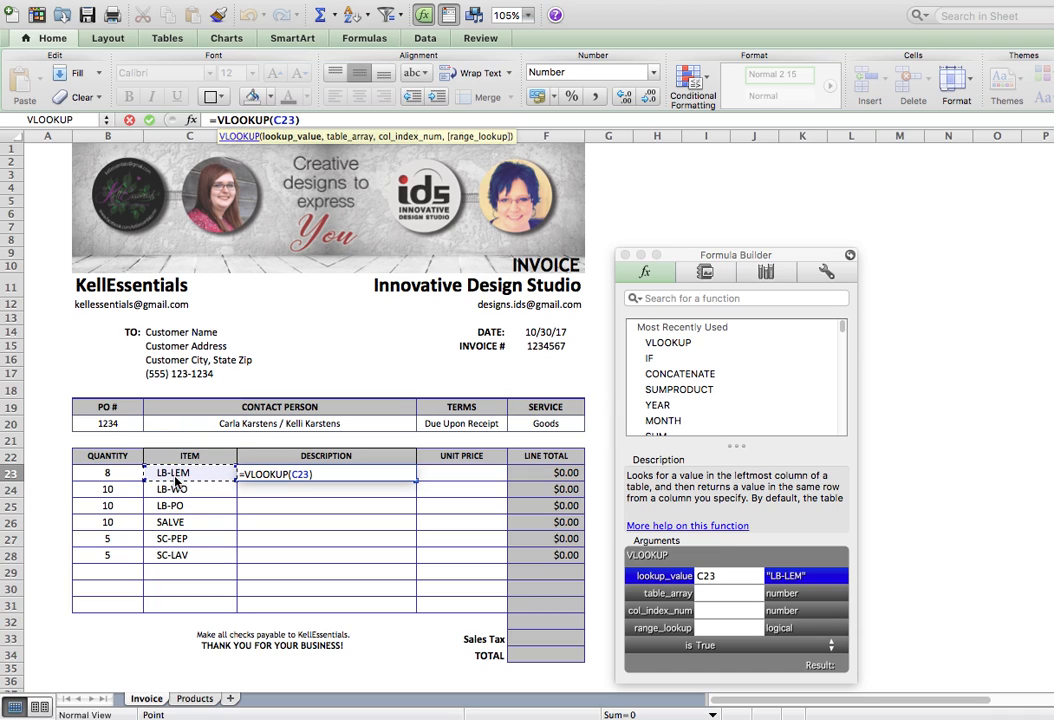
Set the VLOOKUP table array to Products!A1:C6.
left_click(706, 594)
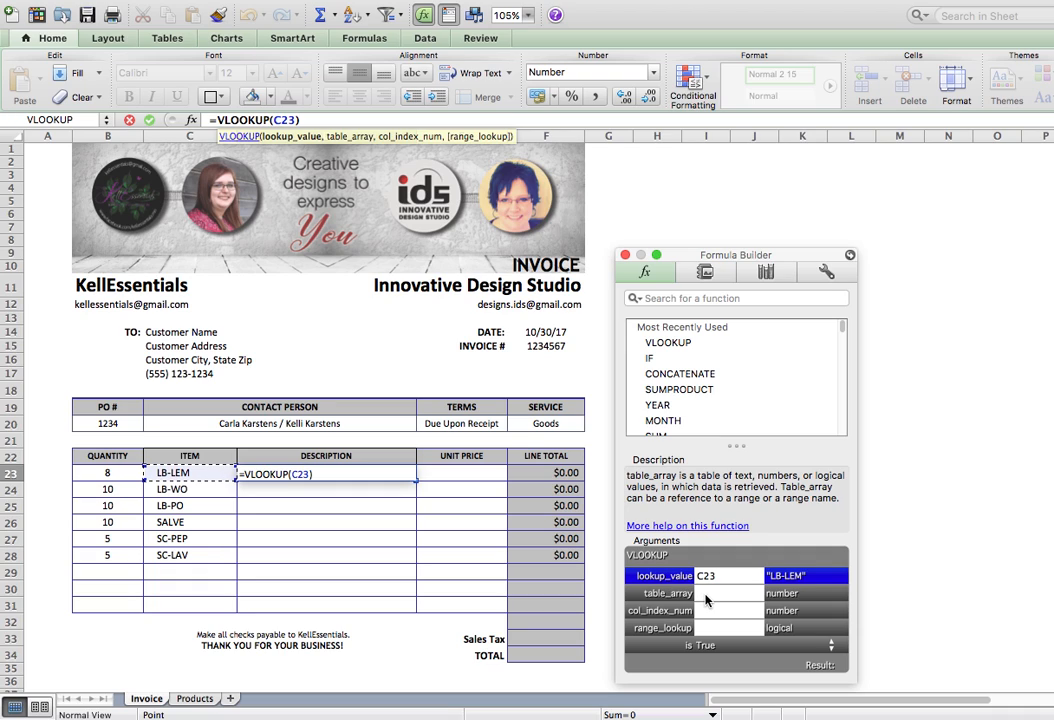
left_click(195, 698)
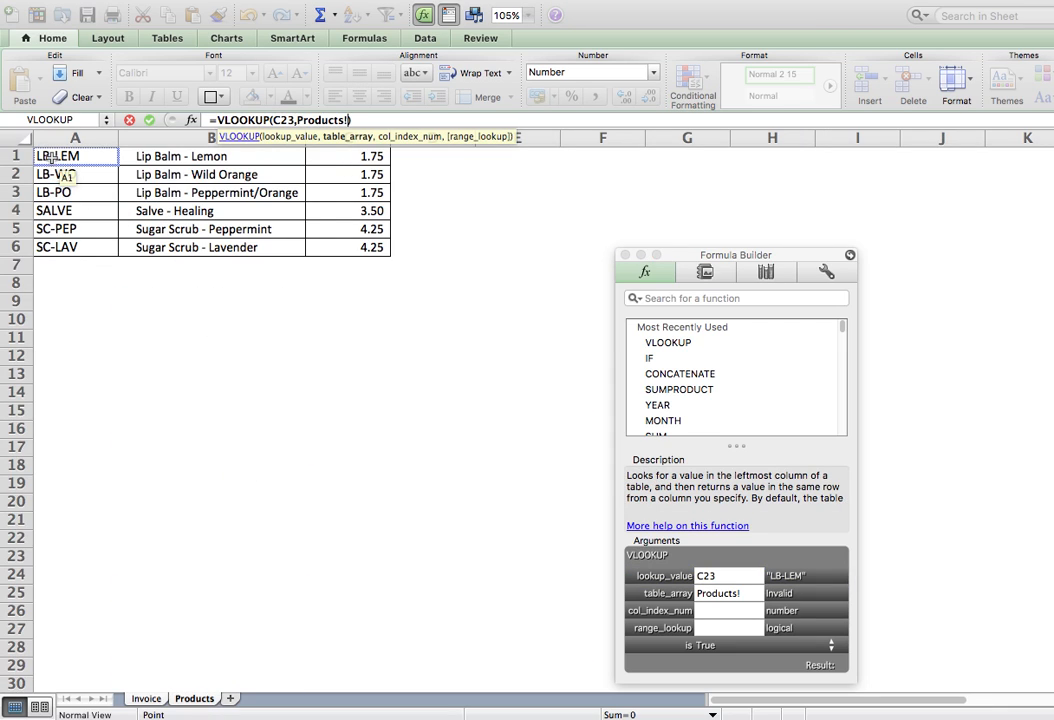
left_click_drag(62, 158, 371, 249)
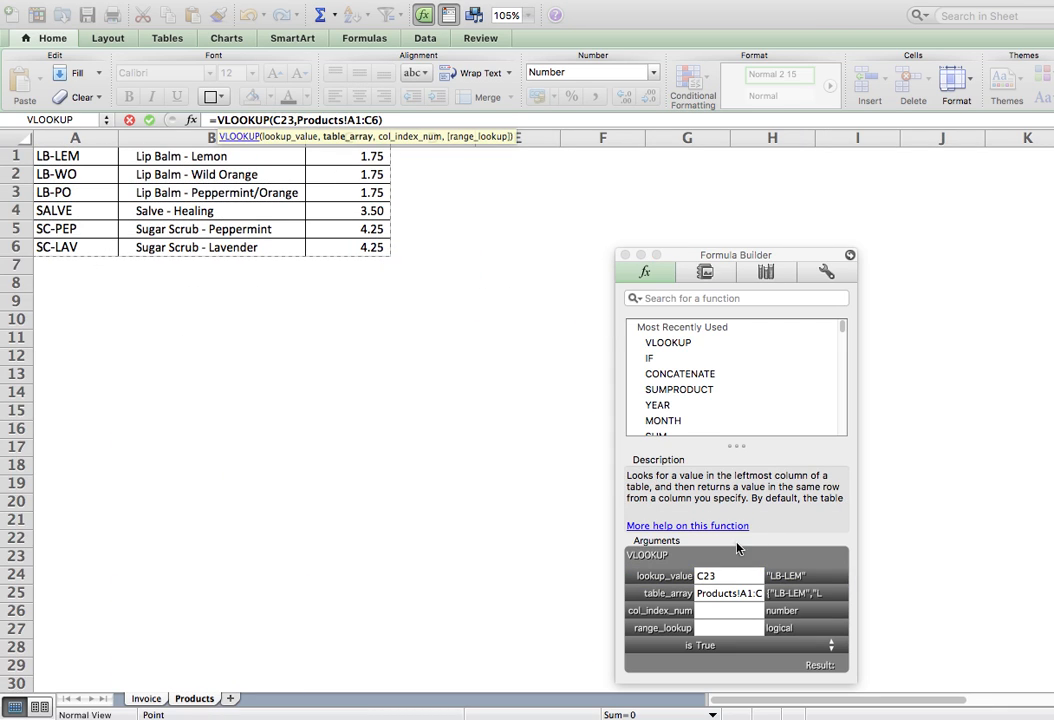
left_click(708, 610)
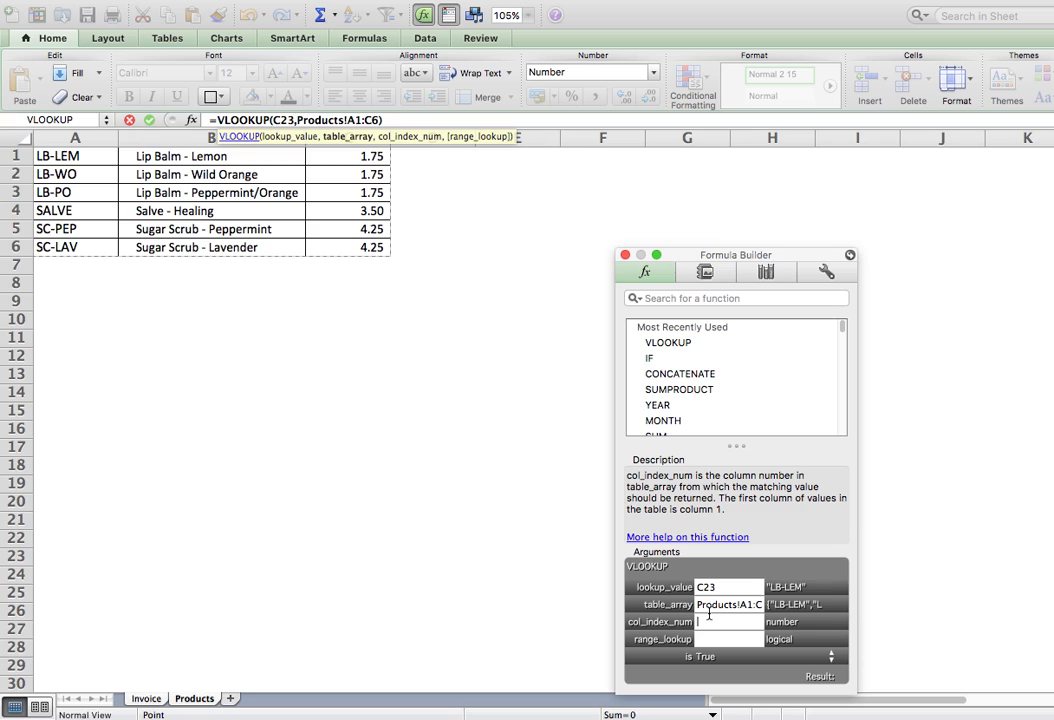
Complete D23's VLOOKUP with column index 2 and range lookup FALSE, then commit it.
type("2")
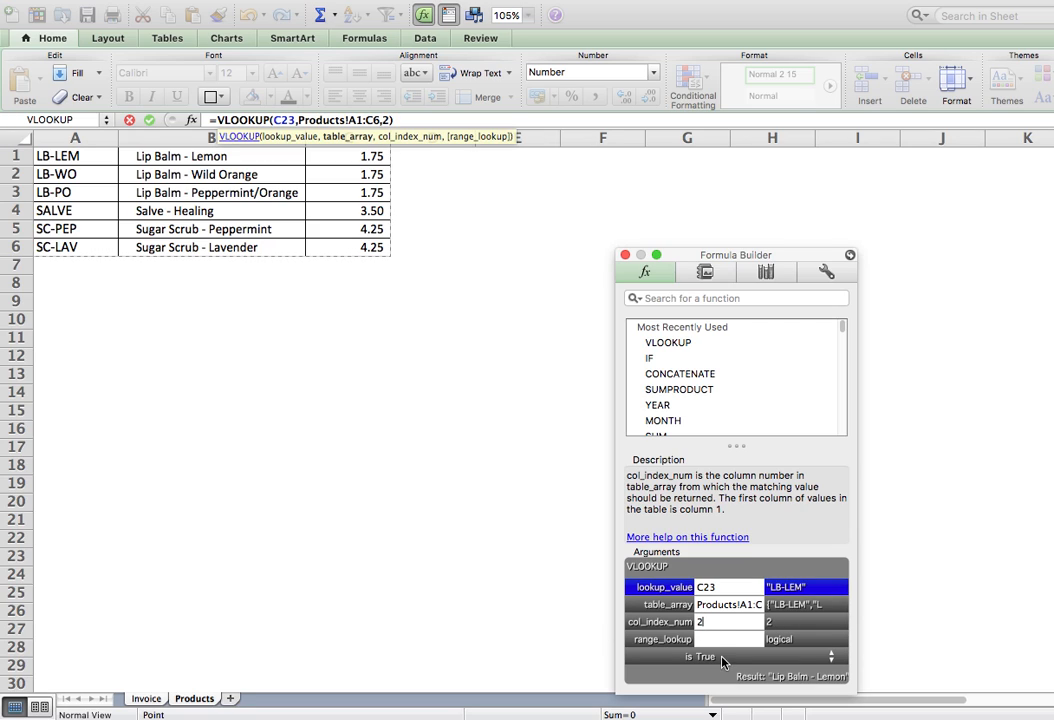
key("Tab")
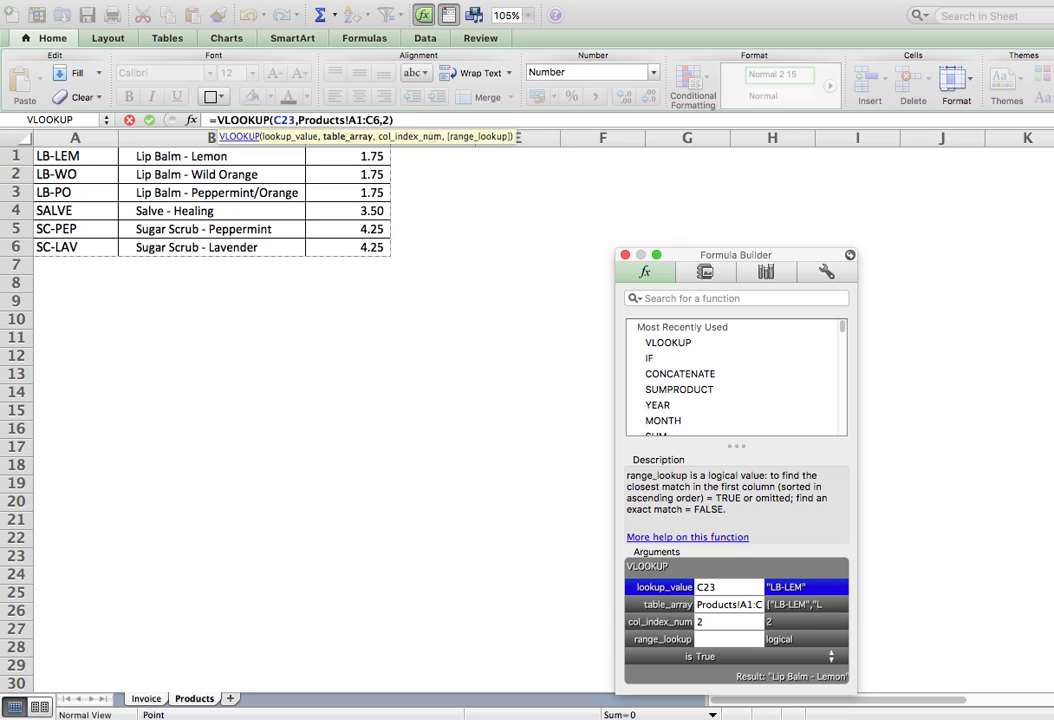
type("FALSE")
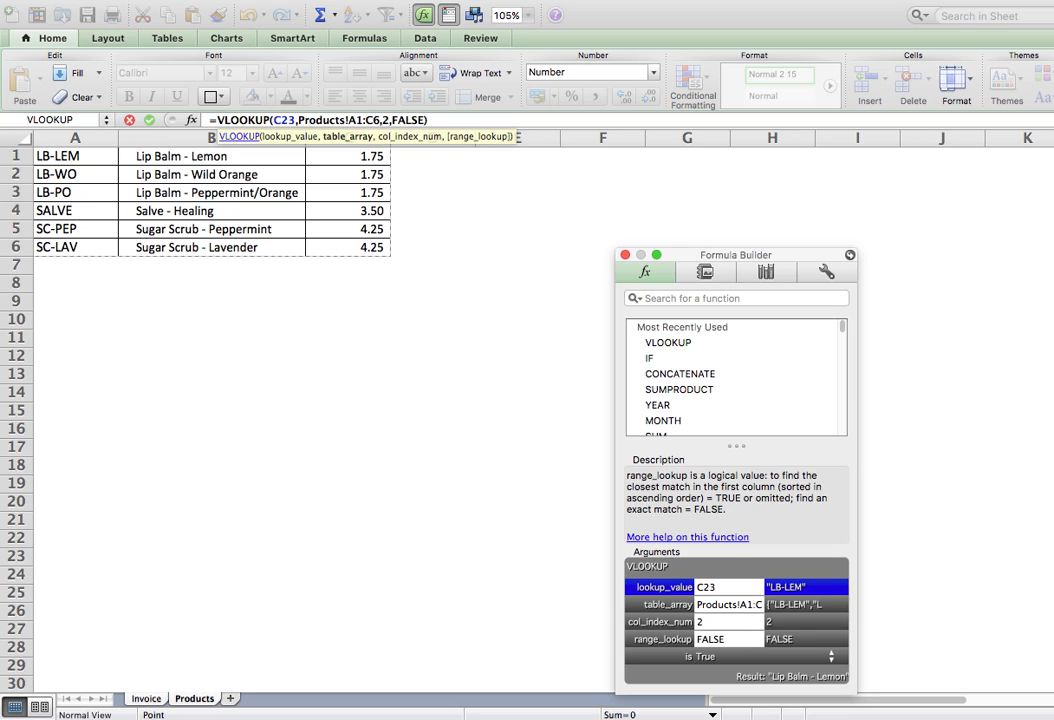
key("Return")
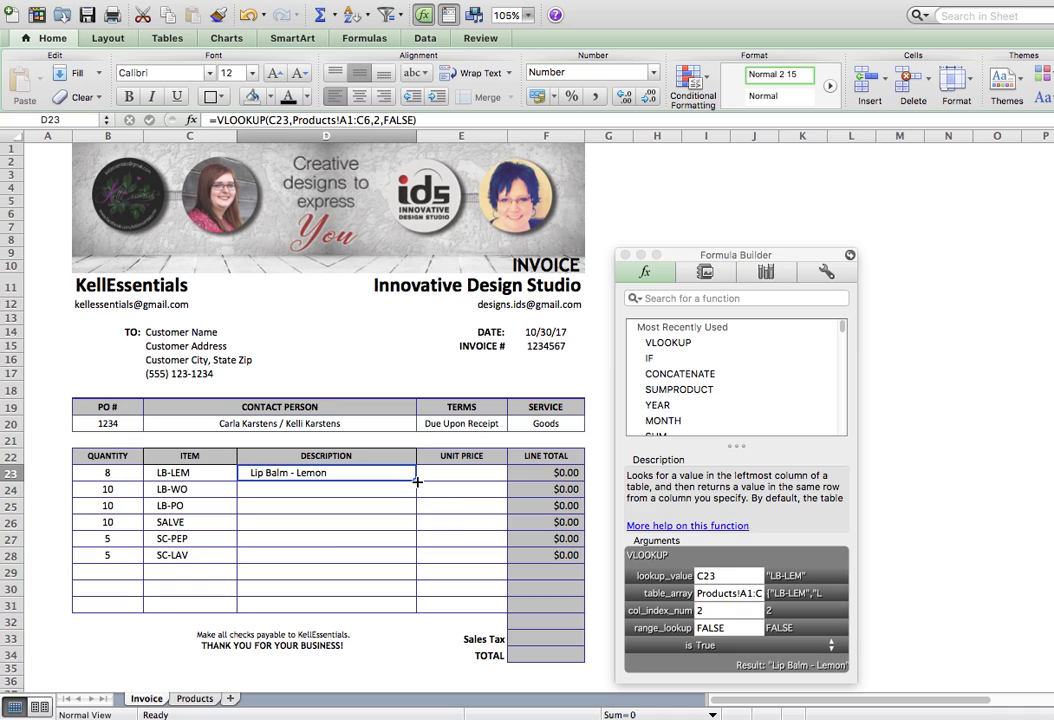
Fill D23's lookup down to D31 and compare the formulas in D24 and D23.
left_click_drag(417, 481, 417, 606)
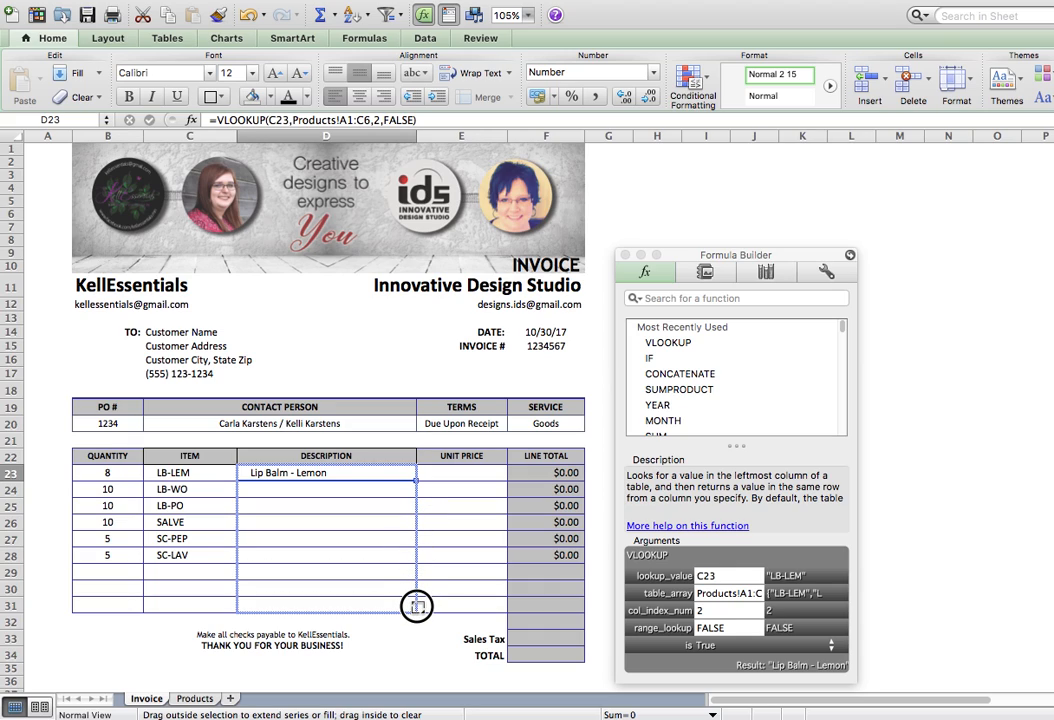
left_click_drag(417, 606, 418, 607)
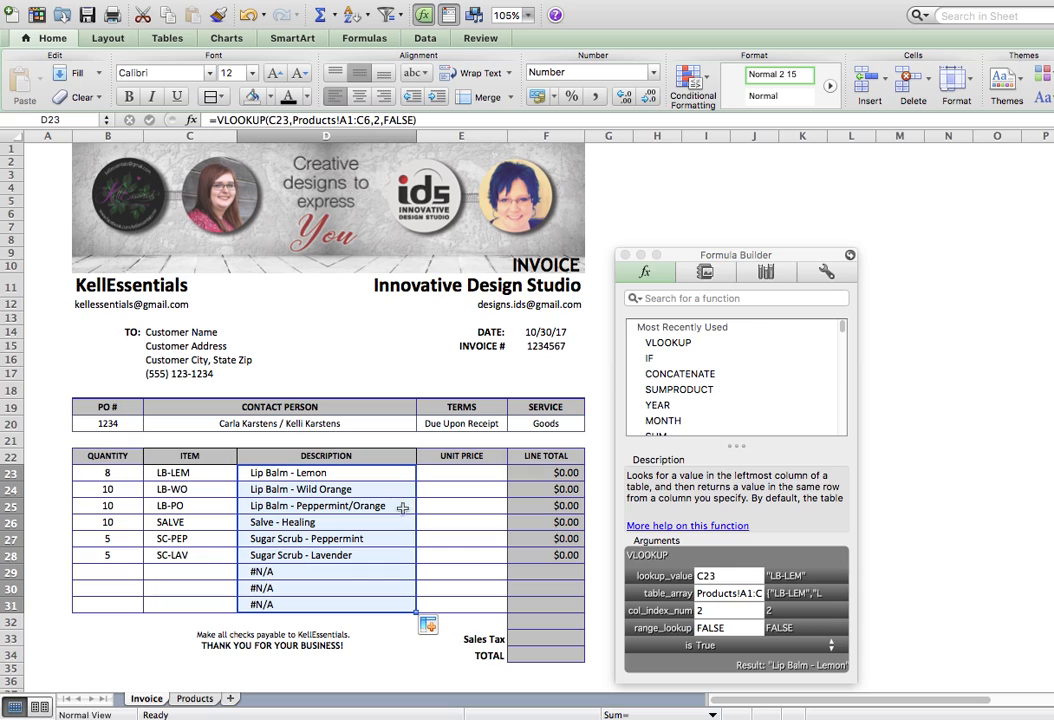
left_click(295, 474)
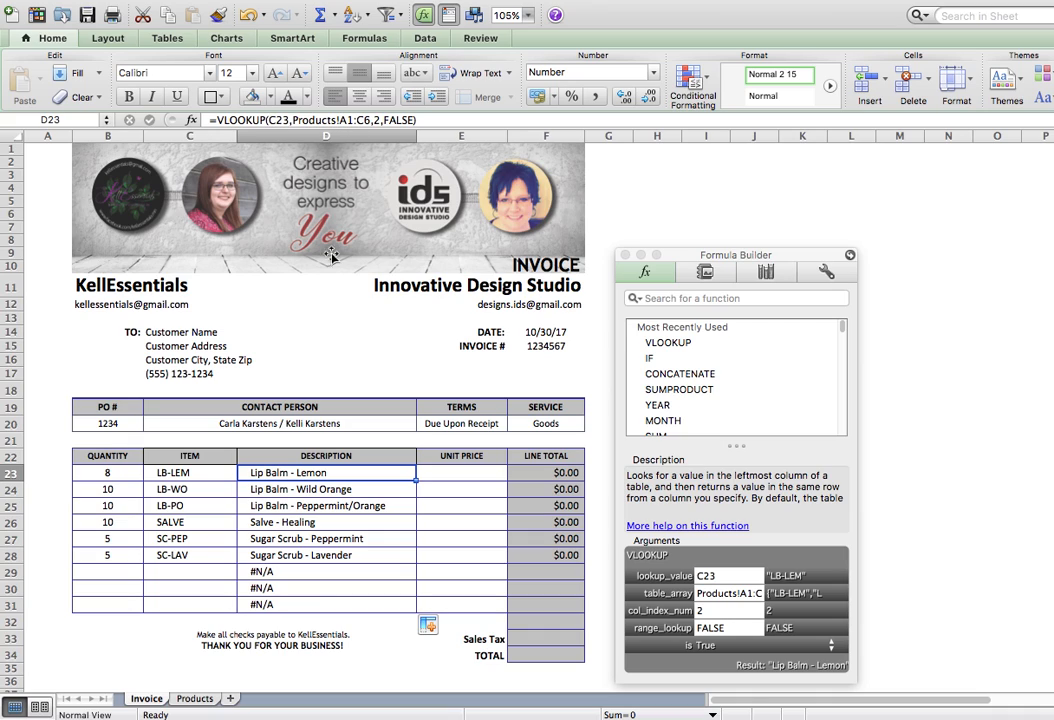
left_click(298, 490)
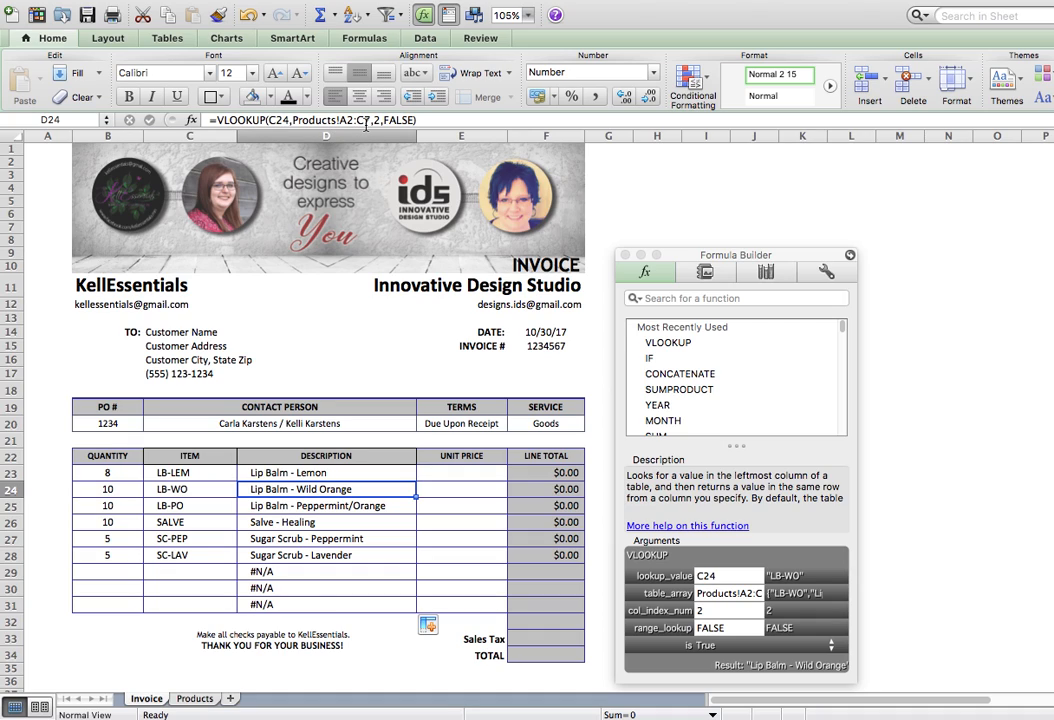
left_click(310, 473)
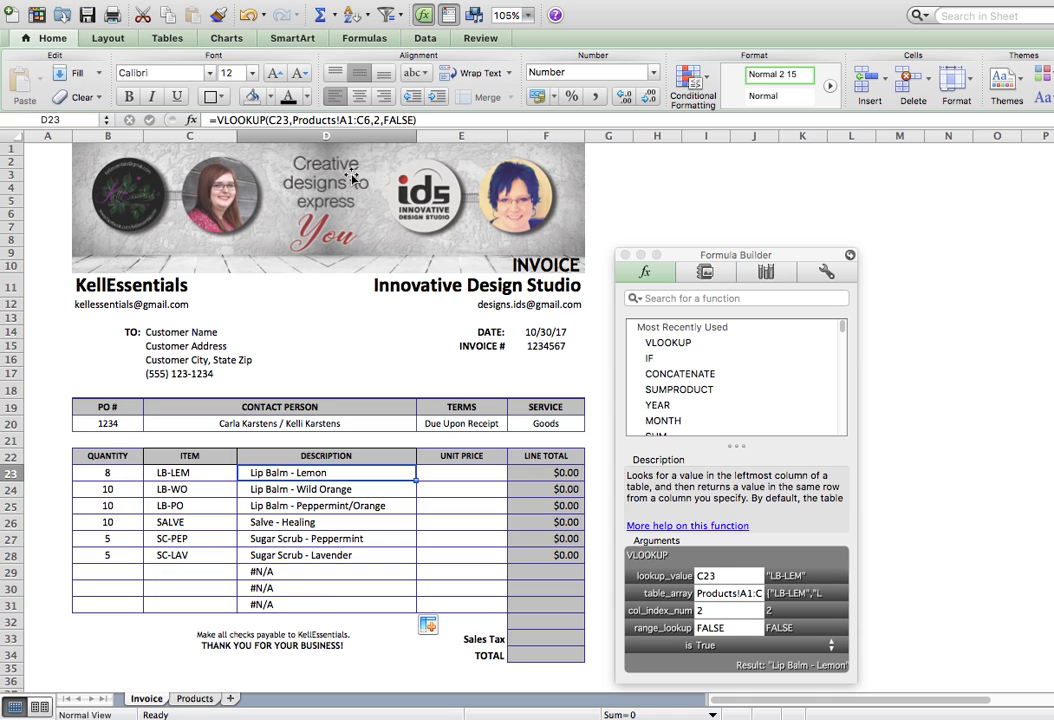
Lock D23's table range as Products!$A$1:$C$6 and refill the formula down to D31.
left_click(348, 120)
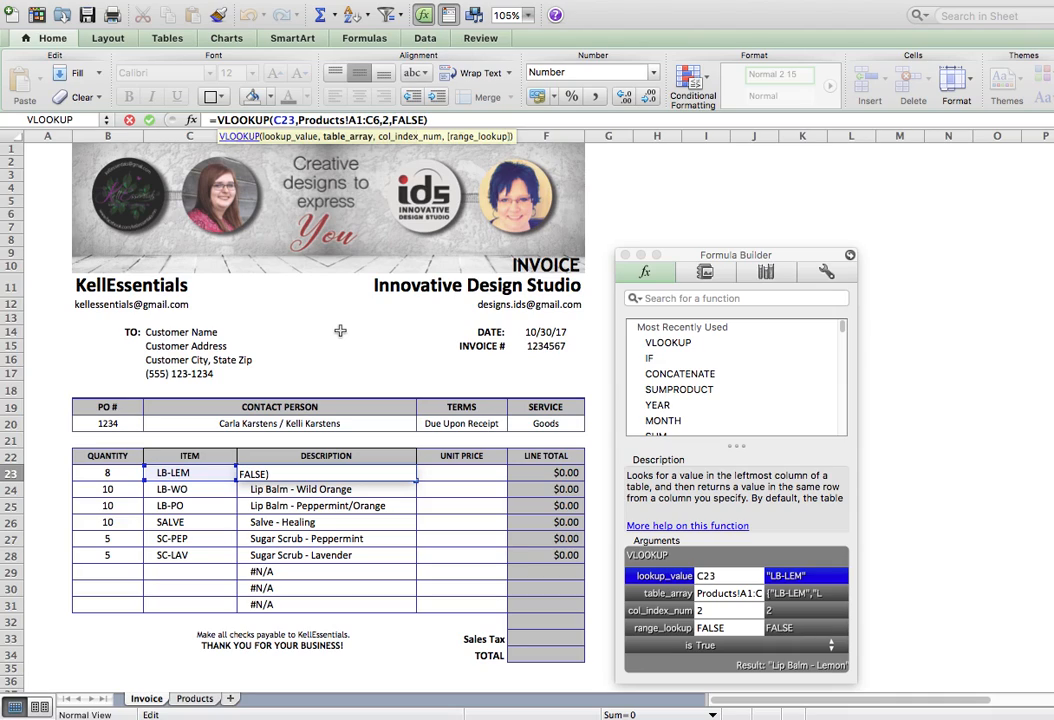
key("super+t")
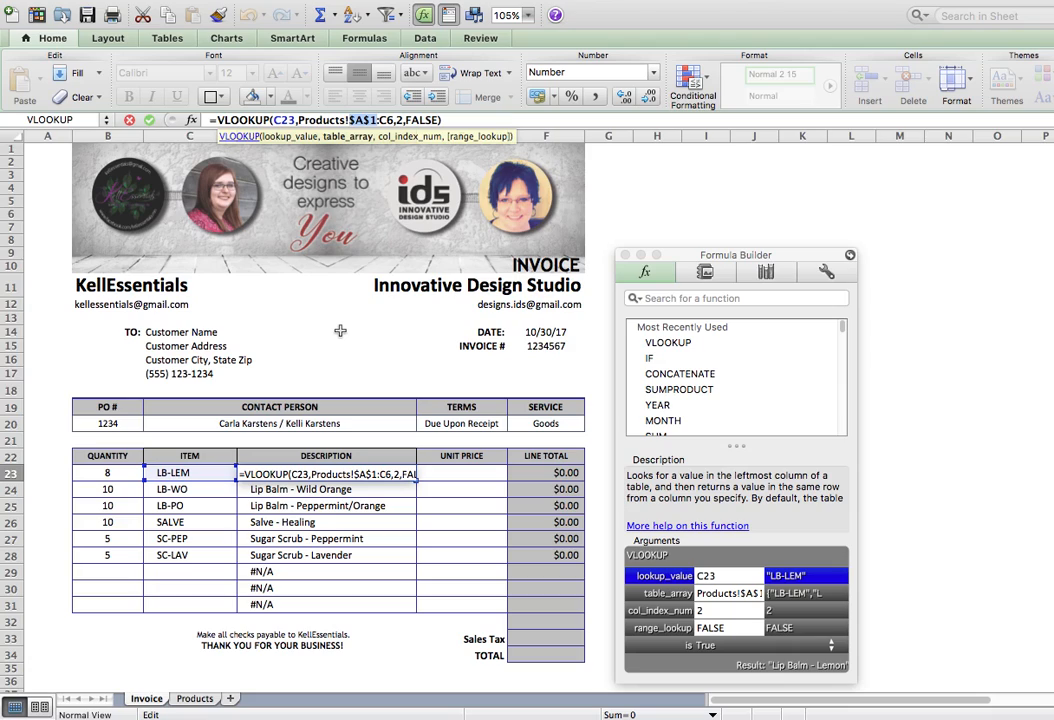
left_click(387, 119)
key("super+t")
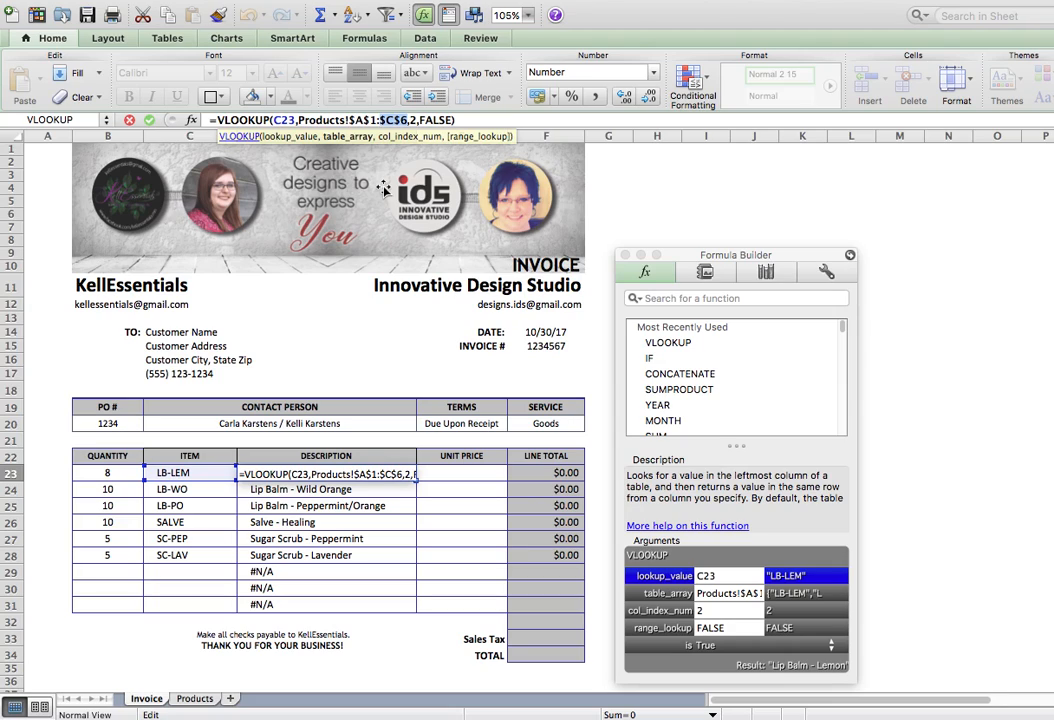
left_click(459, 119)
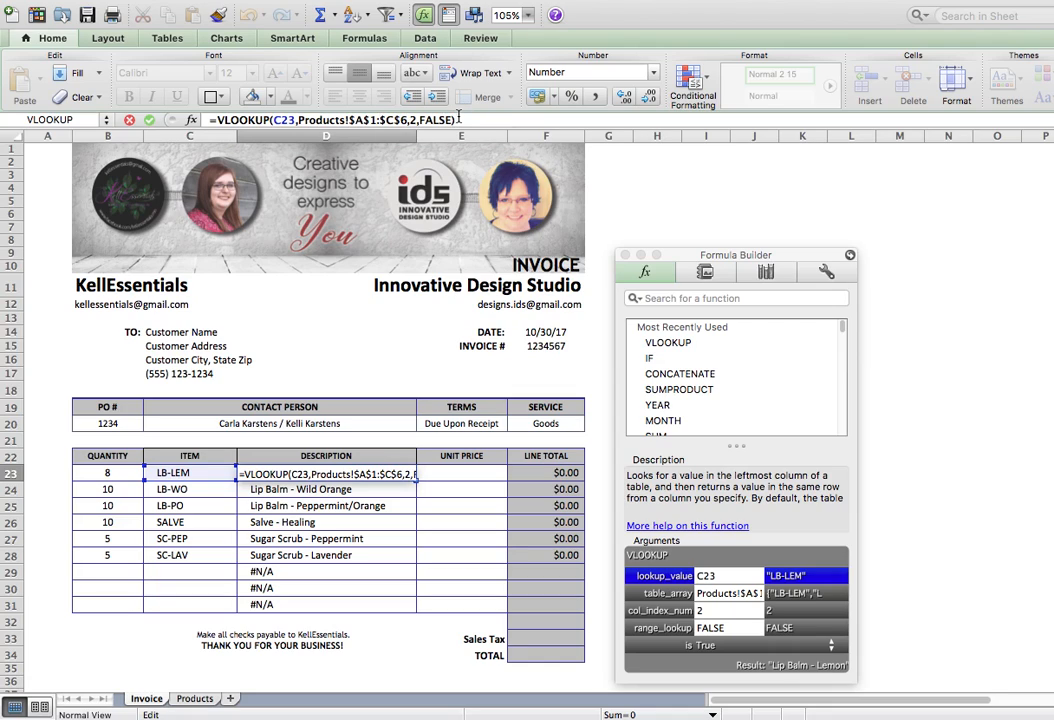
key("Return")
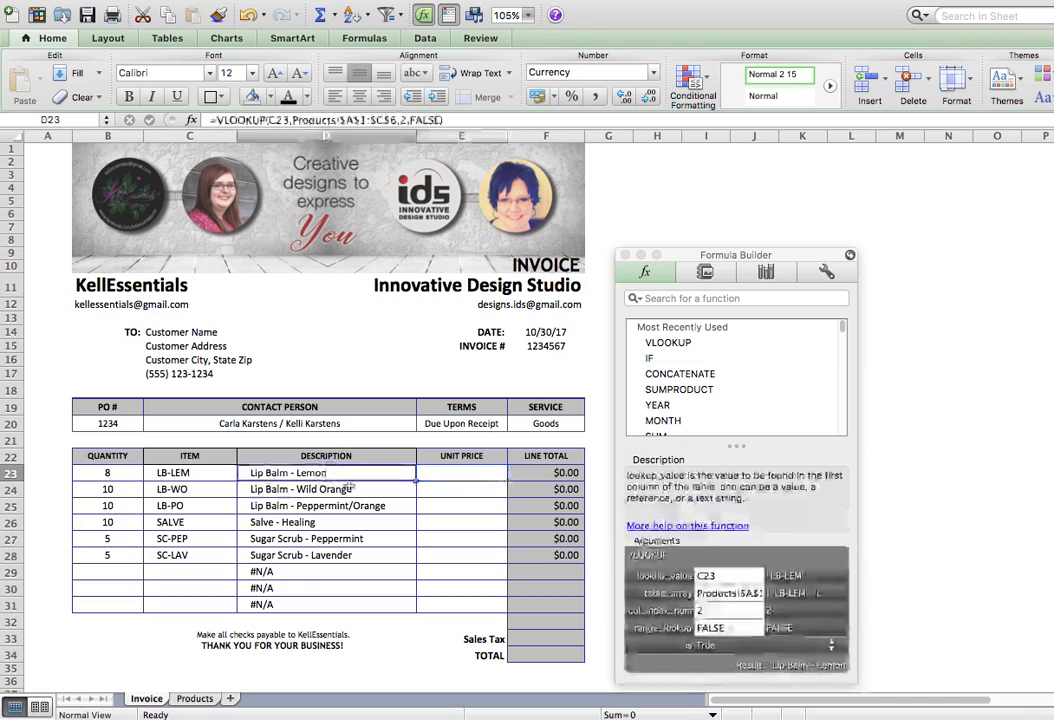
left_click_drag(415, 480, 400, 600)
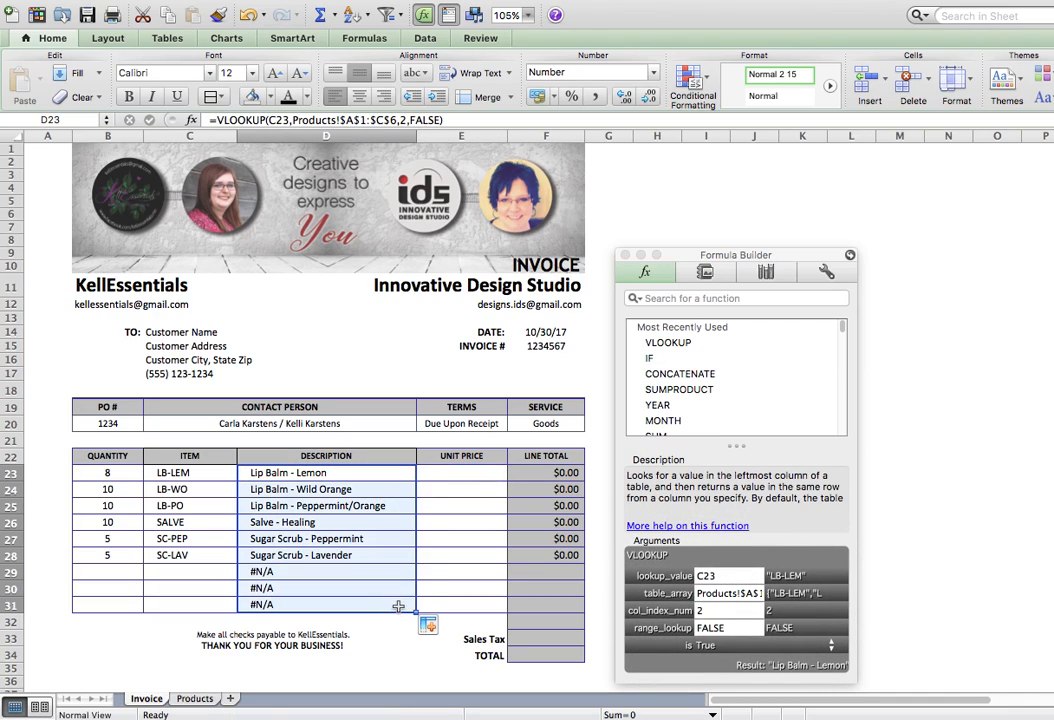
left_click(327, 490)
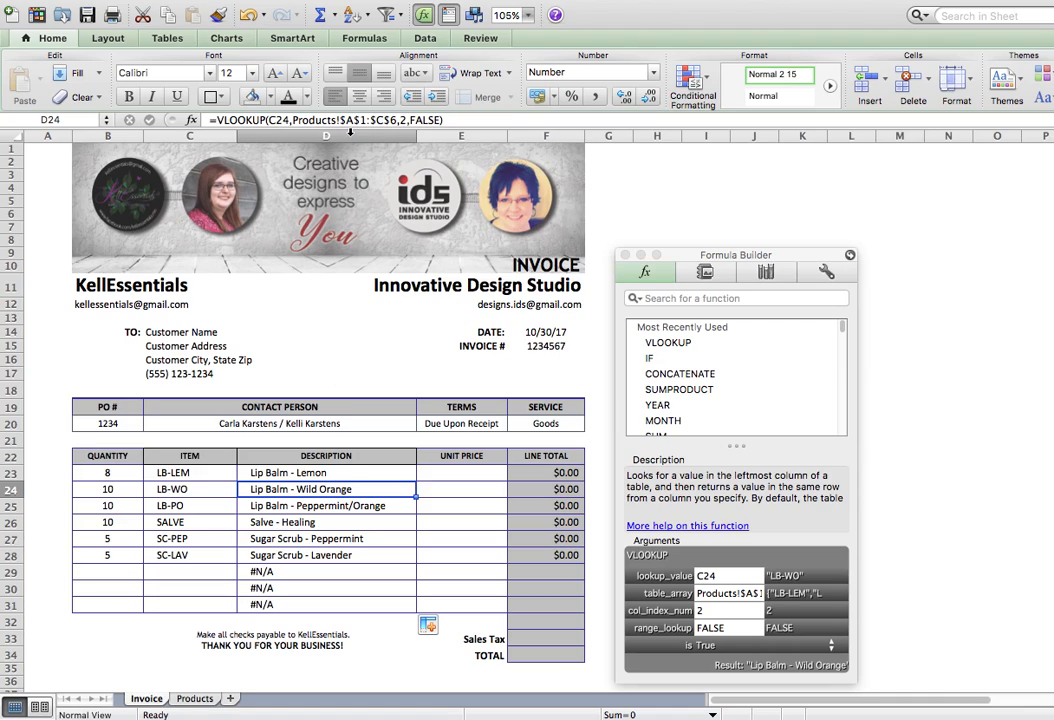
left_click(326, 506)
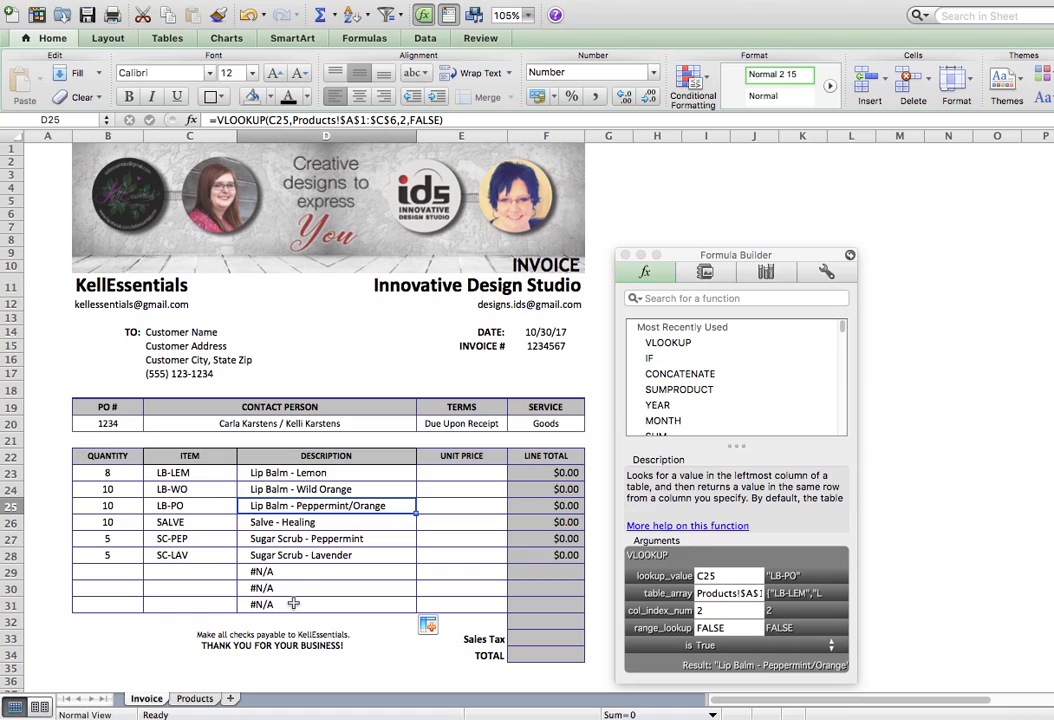
left_click(267, 471)
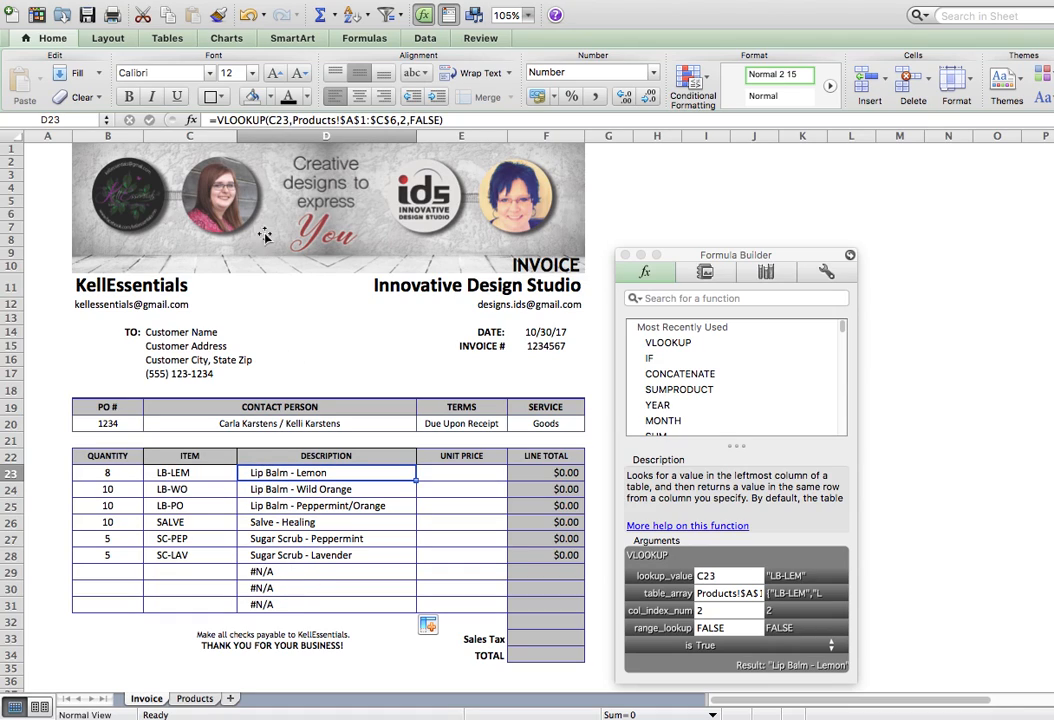
left_click(217, 120)
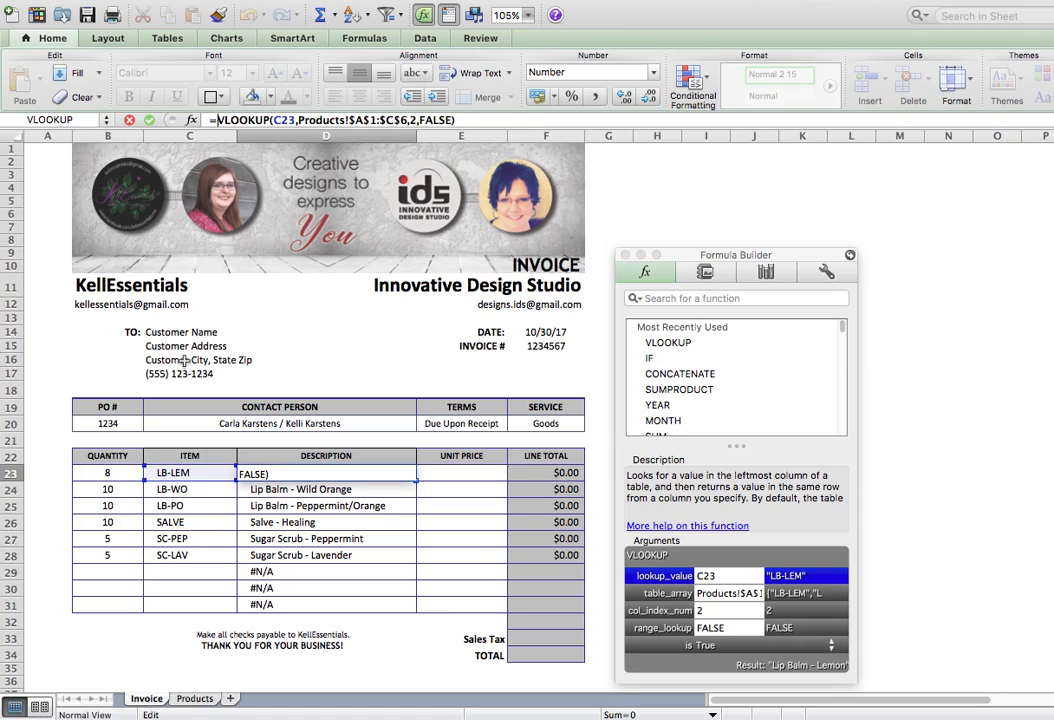
Wrap D23's lookup as =IF(C23="","",VLOOKUP(...)) so empty item rows return blank.
type("IF")
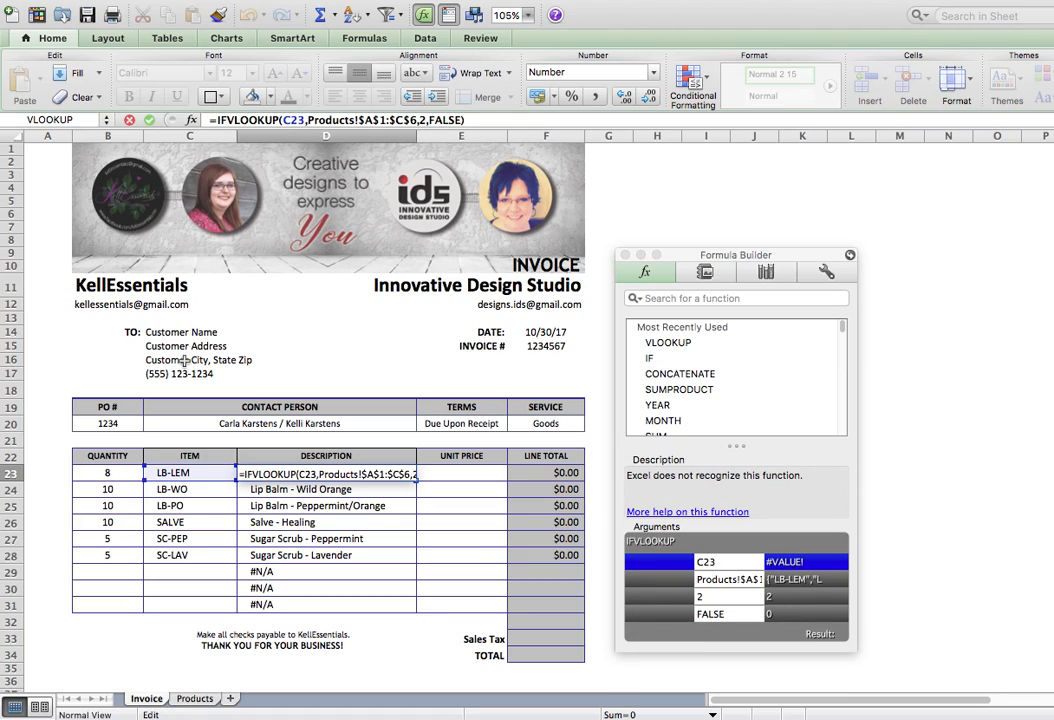
type("(")
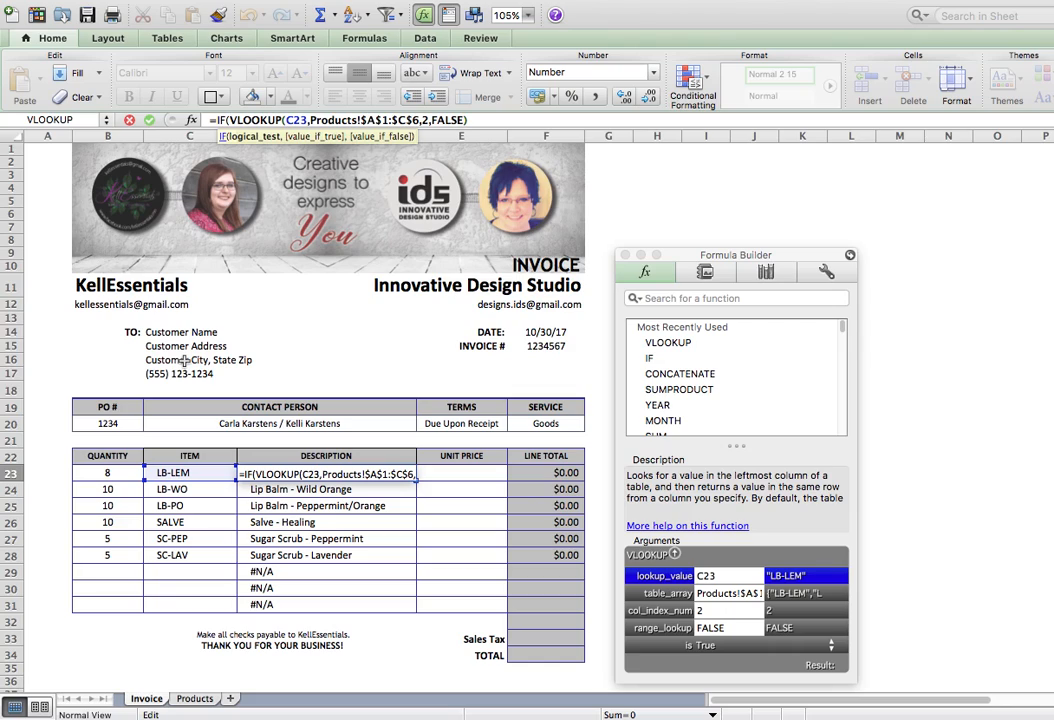
type("C")
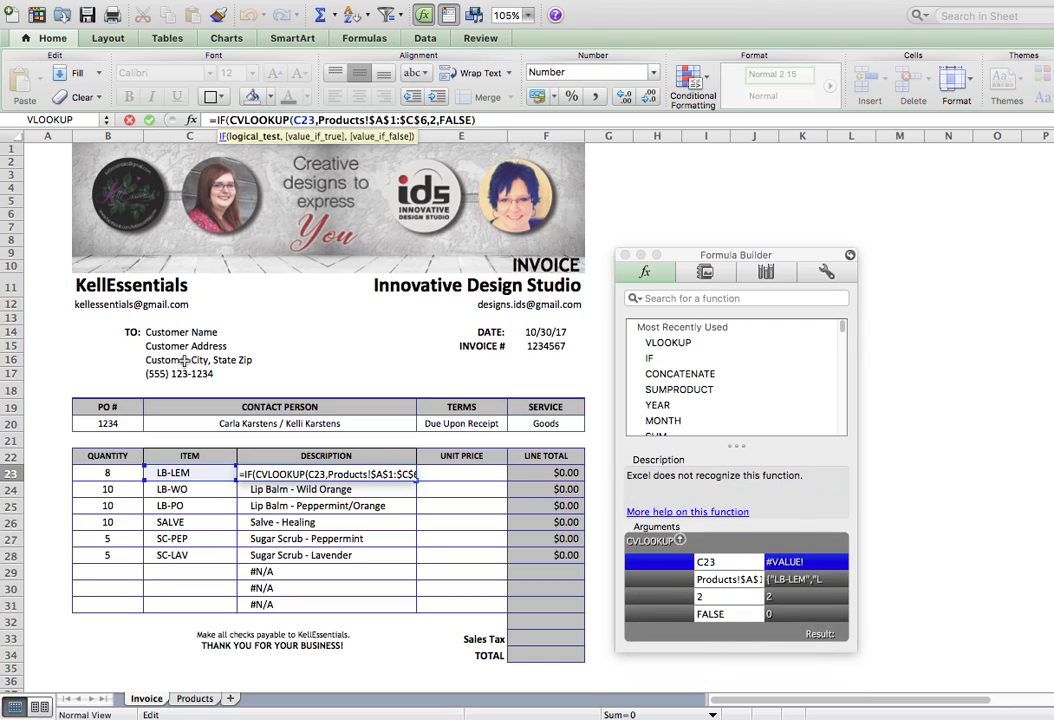
type("23")
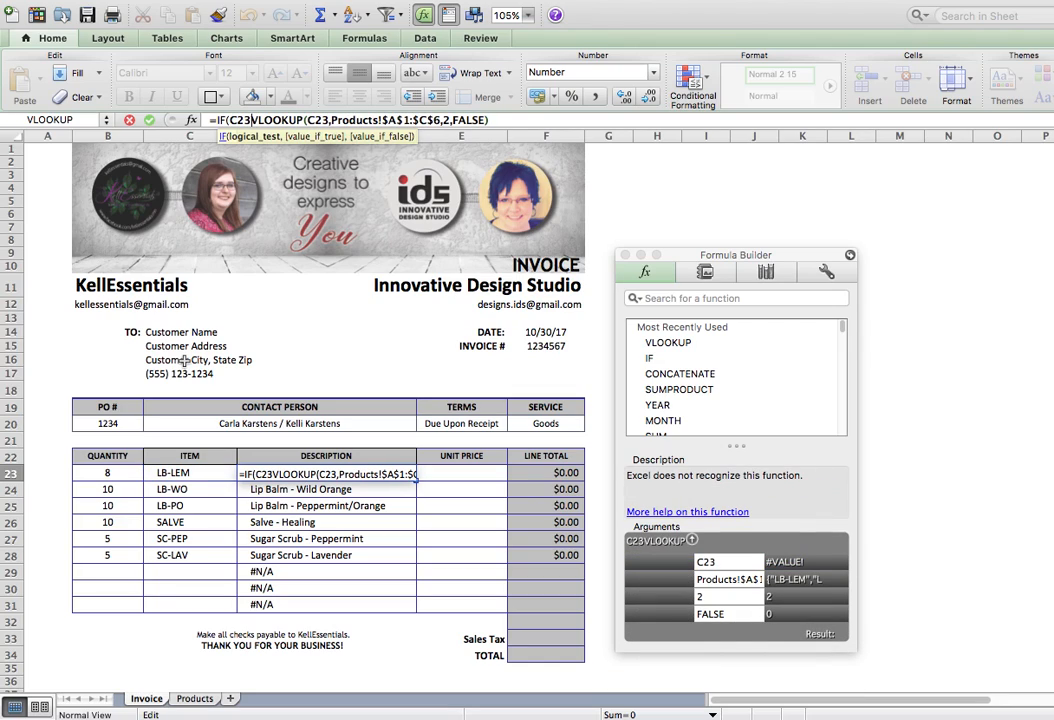
type("=")
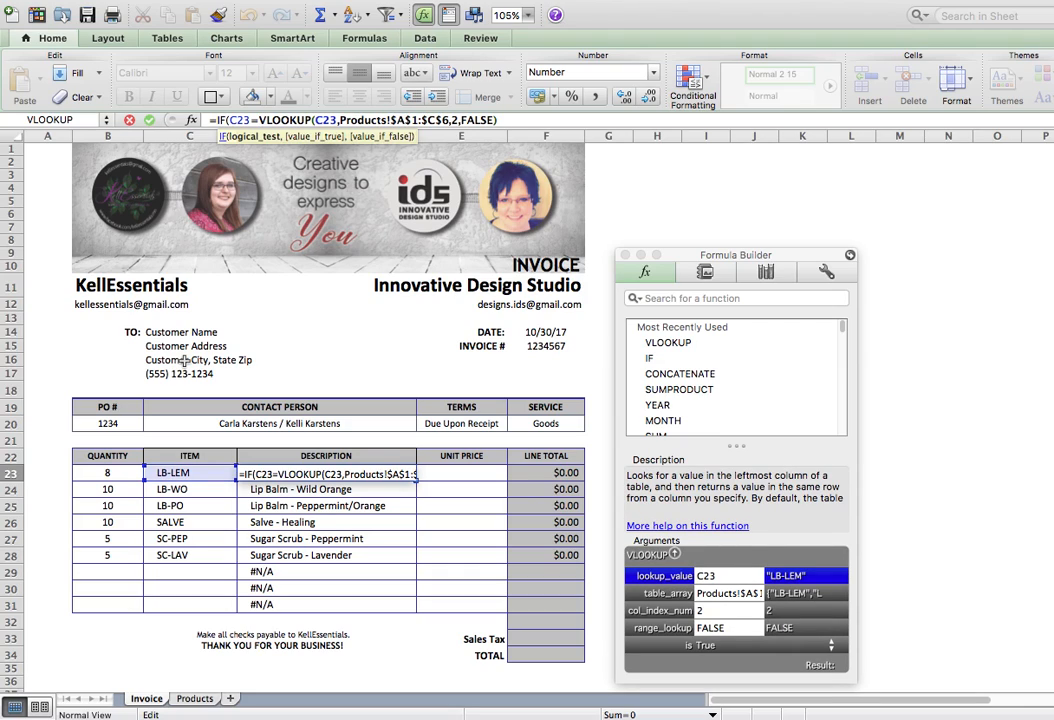
type("\"\"")
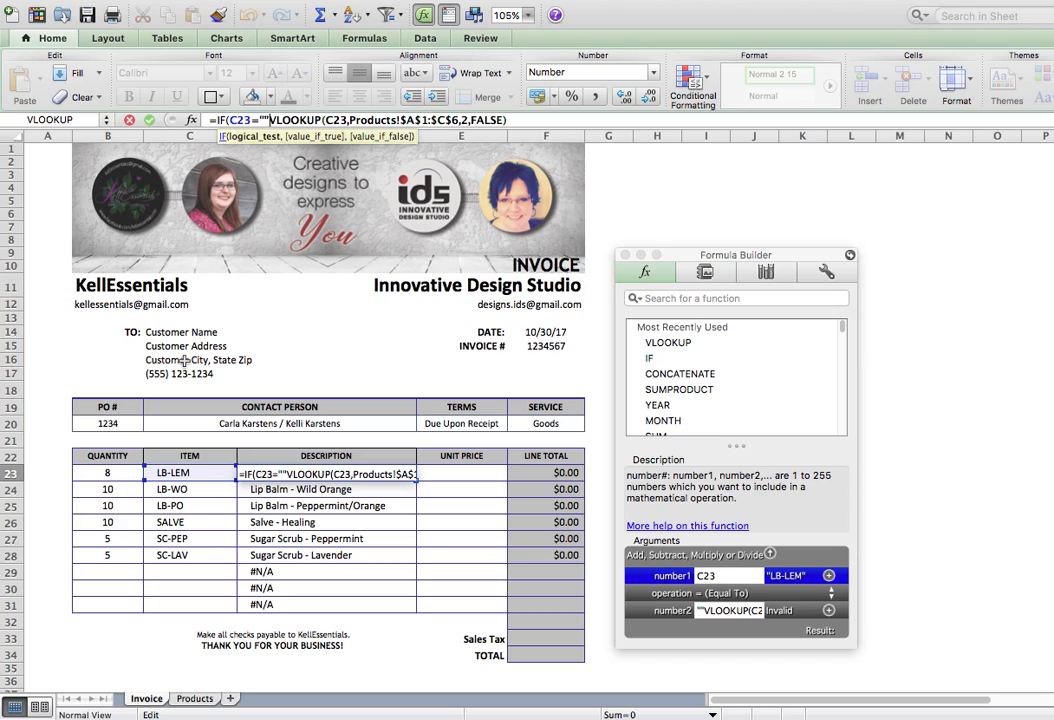
type(",")
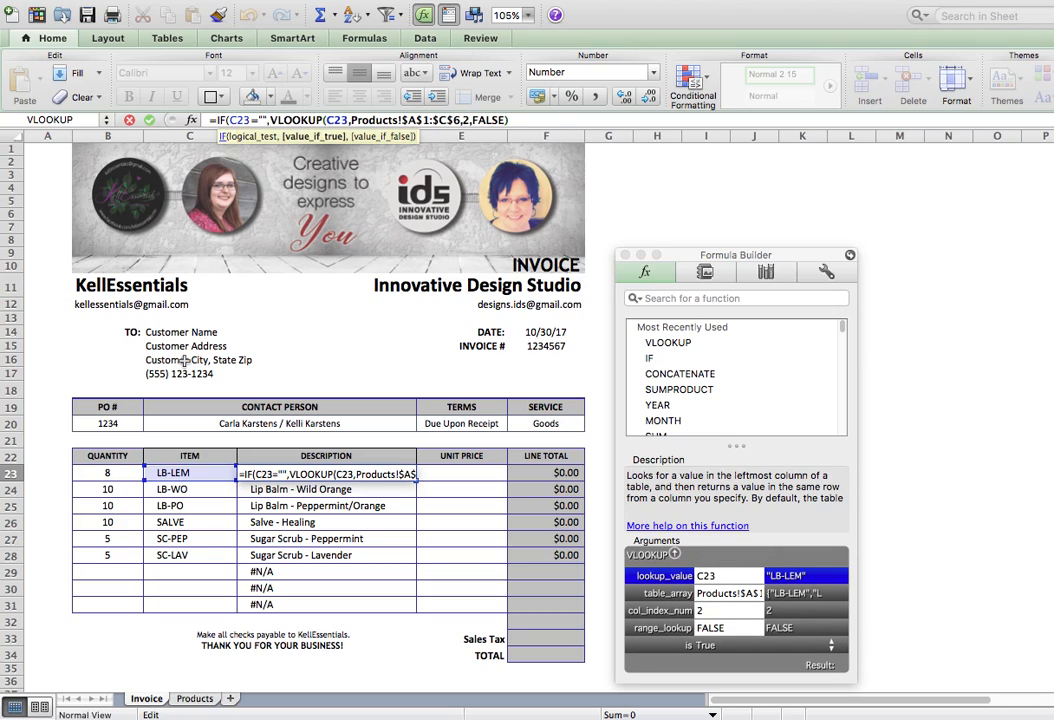
type("\"\"")
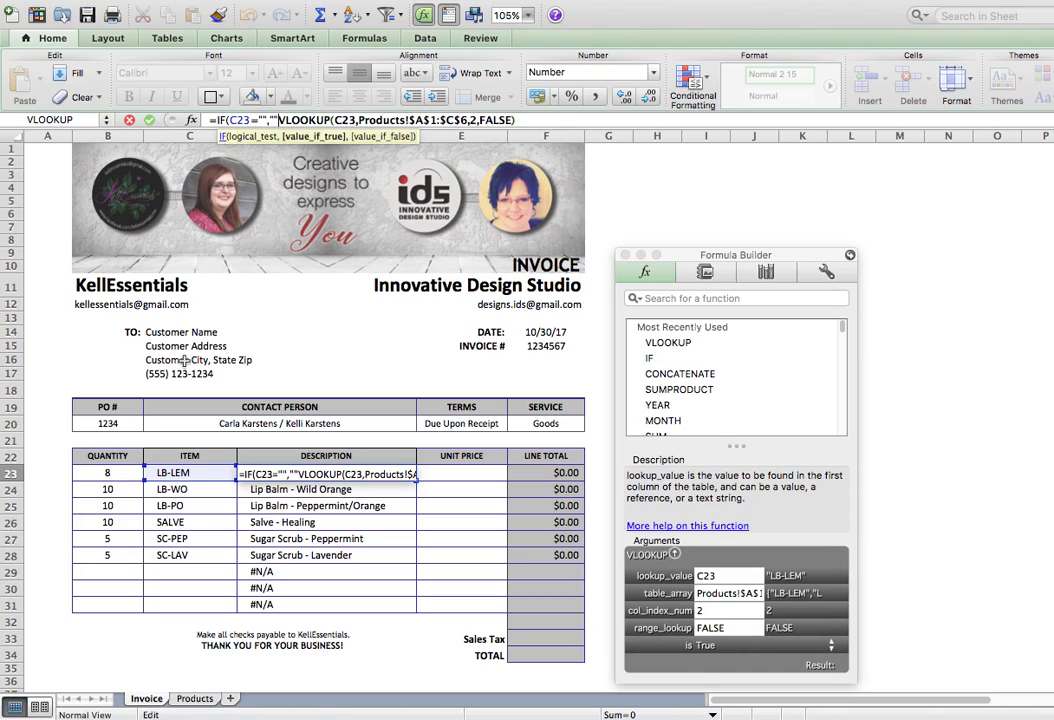
type(",")
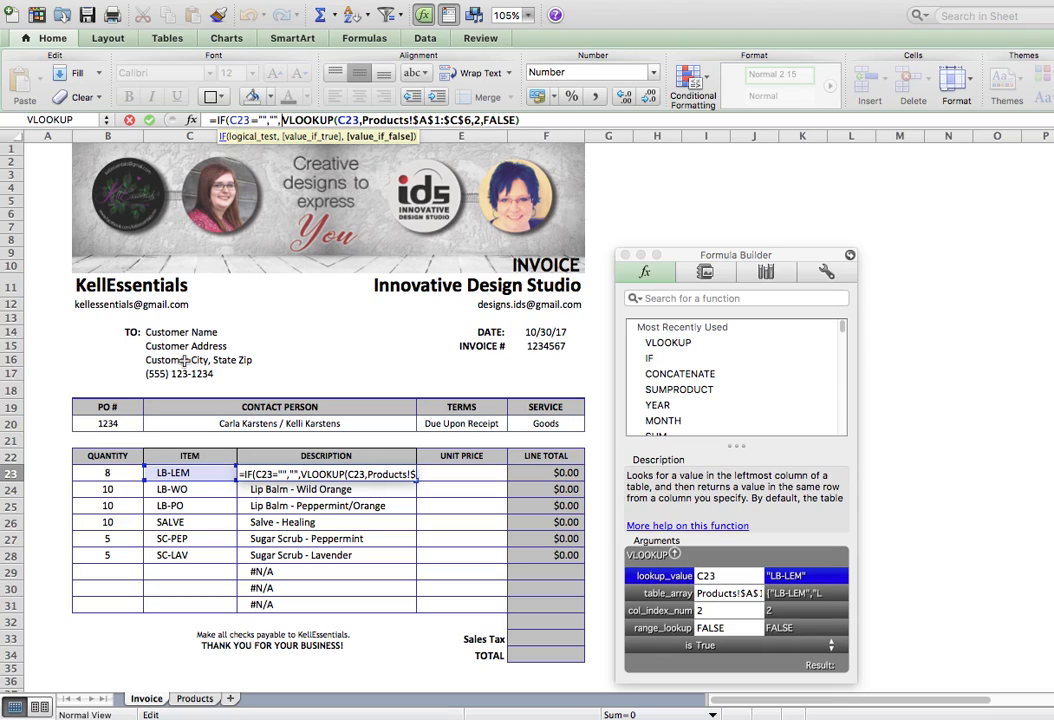
key("End")
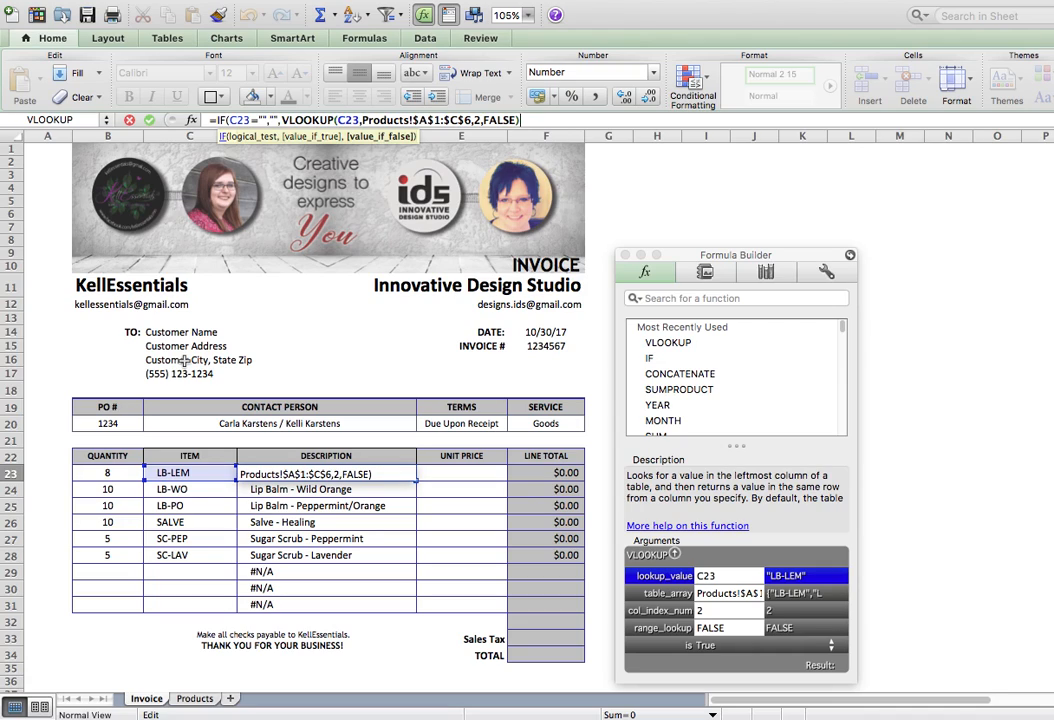
type(")")
key("Tab")
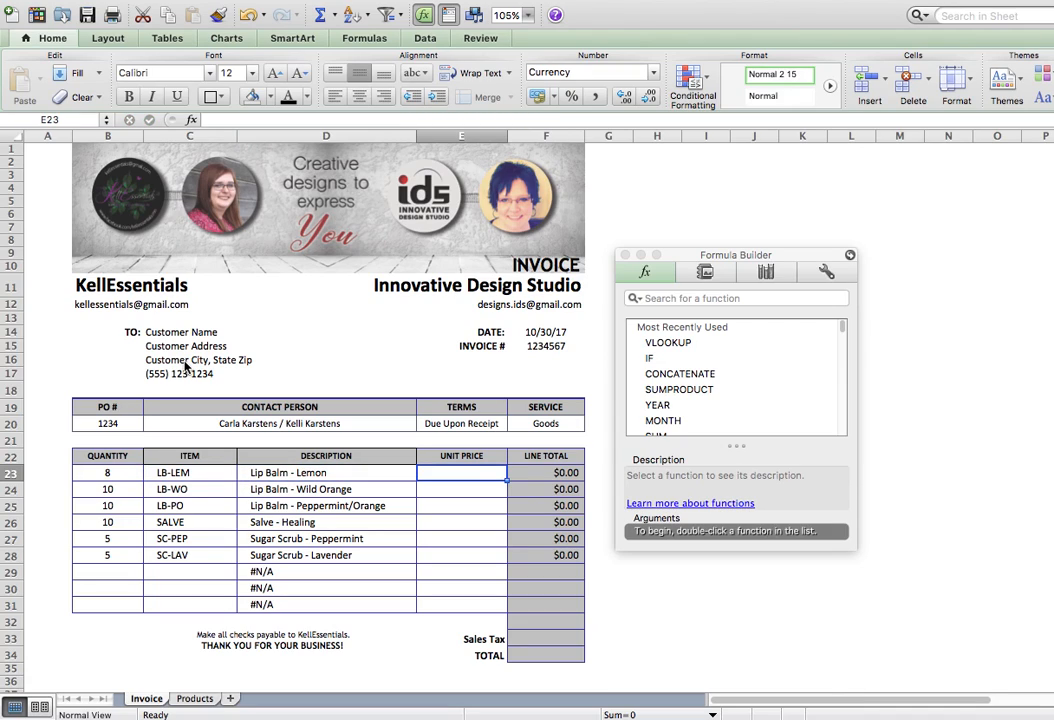
Fill the IF-wrapped description formula down to D31, then begin a VLOOKUP in E23.
left_click(328, 473)
left_click_drag(416, 481, 417, 608)
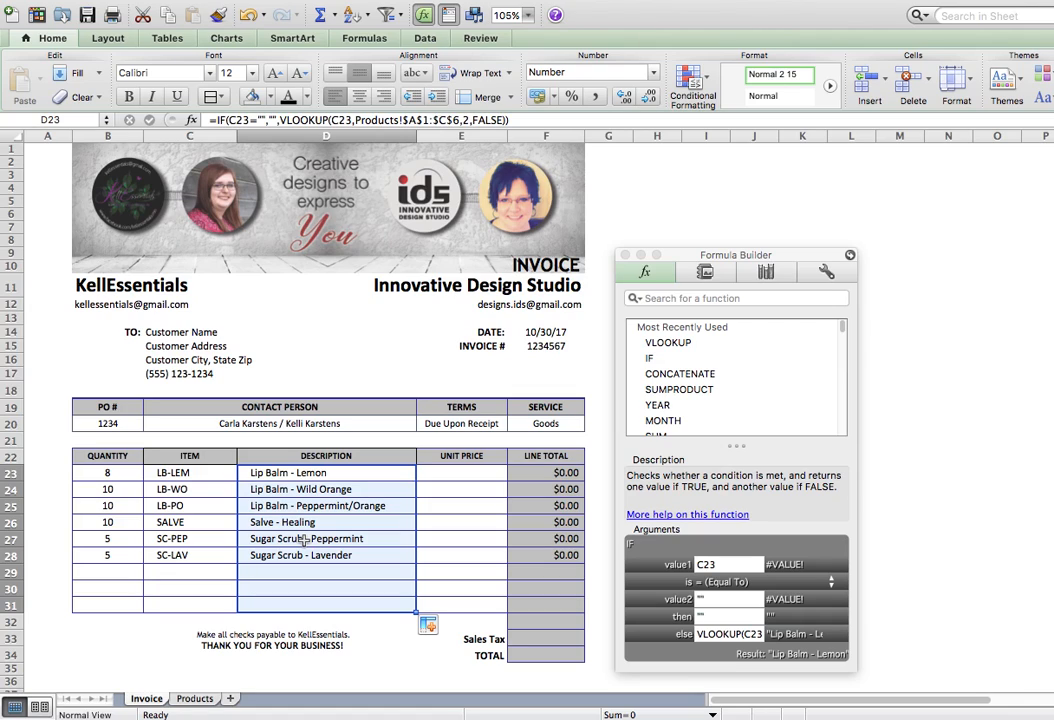
left_click(441, 473)
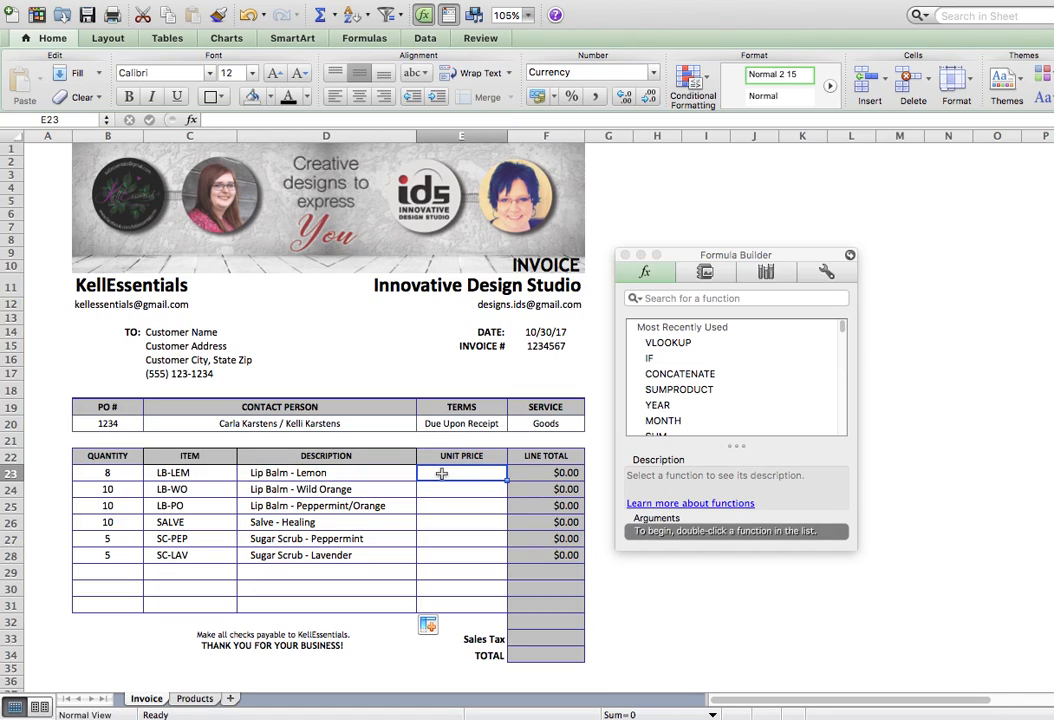
double_click(672, 343)
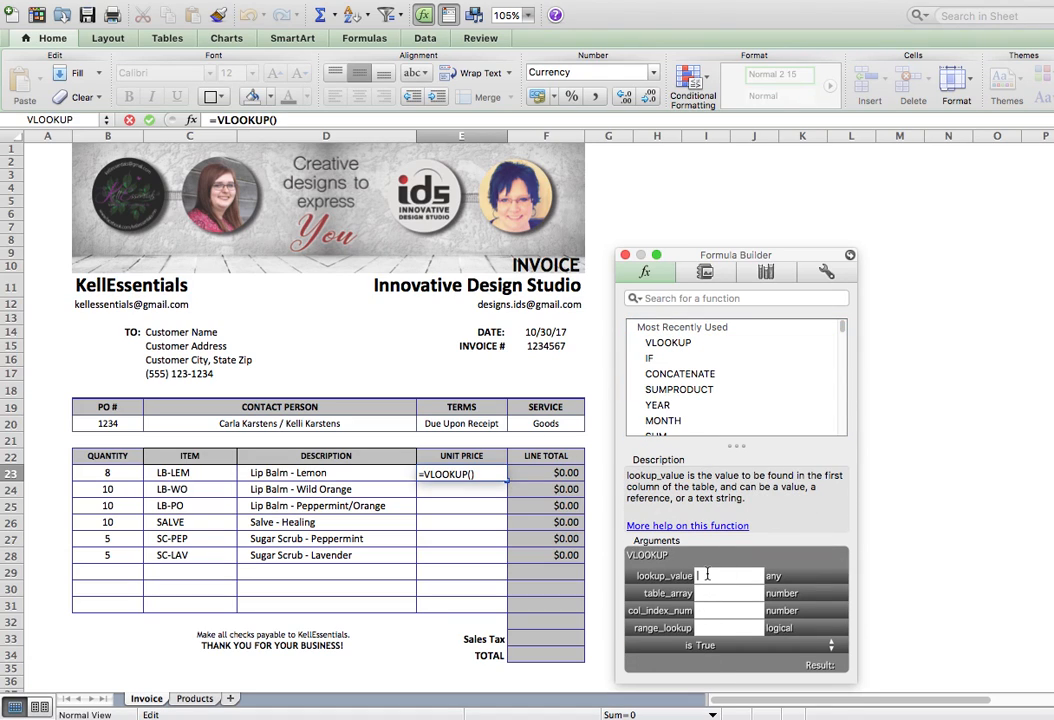
Set E23's VLOOKUP to look up C23 in the Products table A1:C6.
left_click(178, 474)
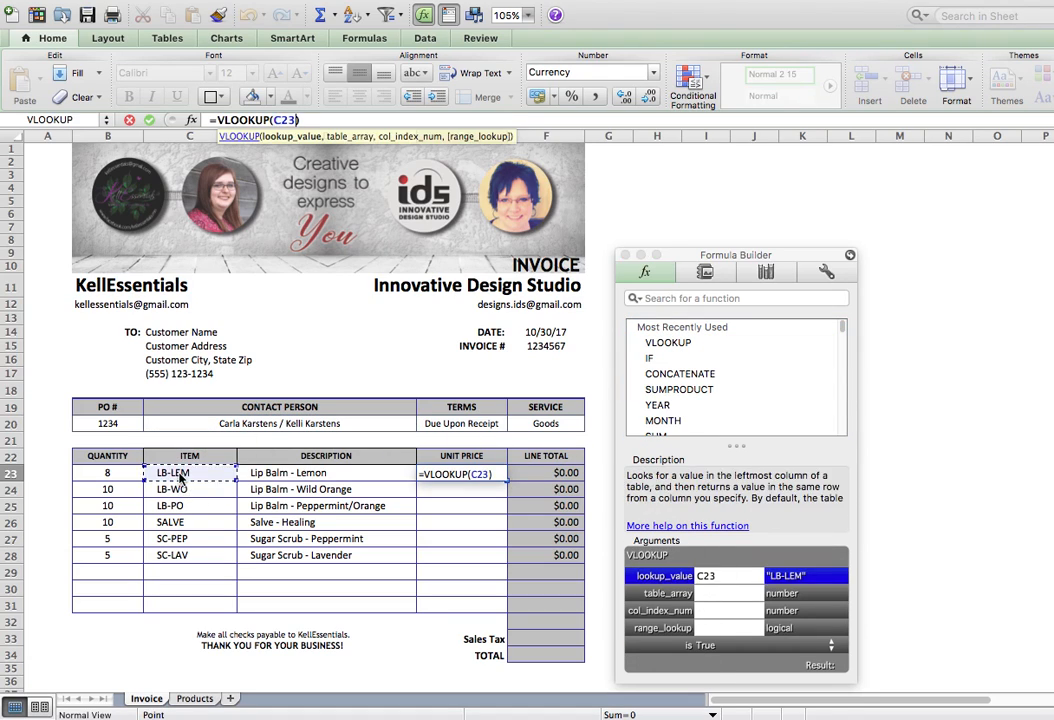
left_click(710, 593)
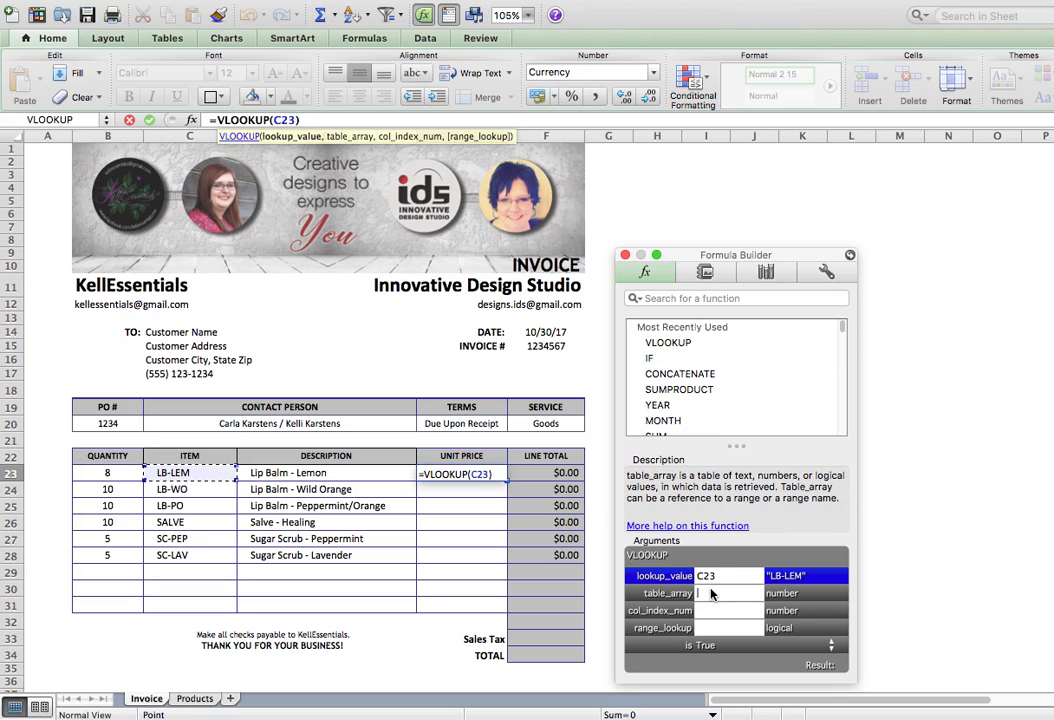
left_click(195, 697)
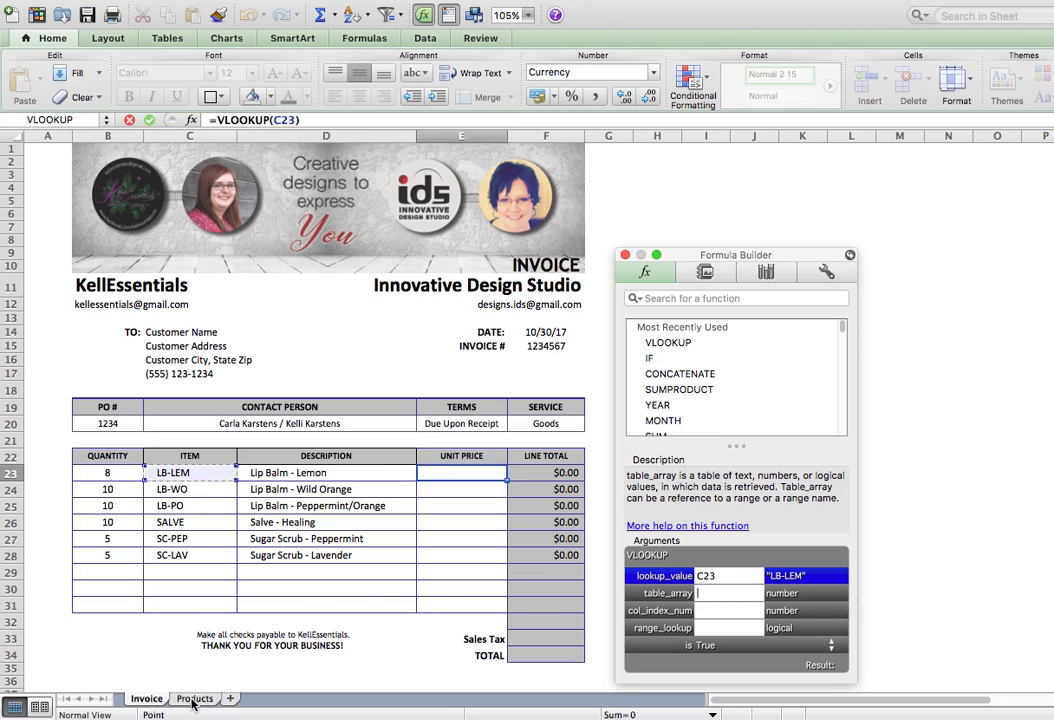
left_click_drag(60, 158, 365, 252)
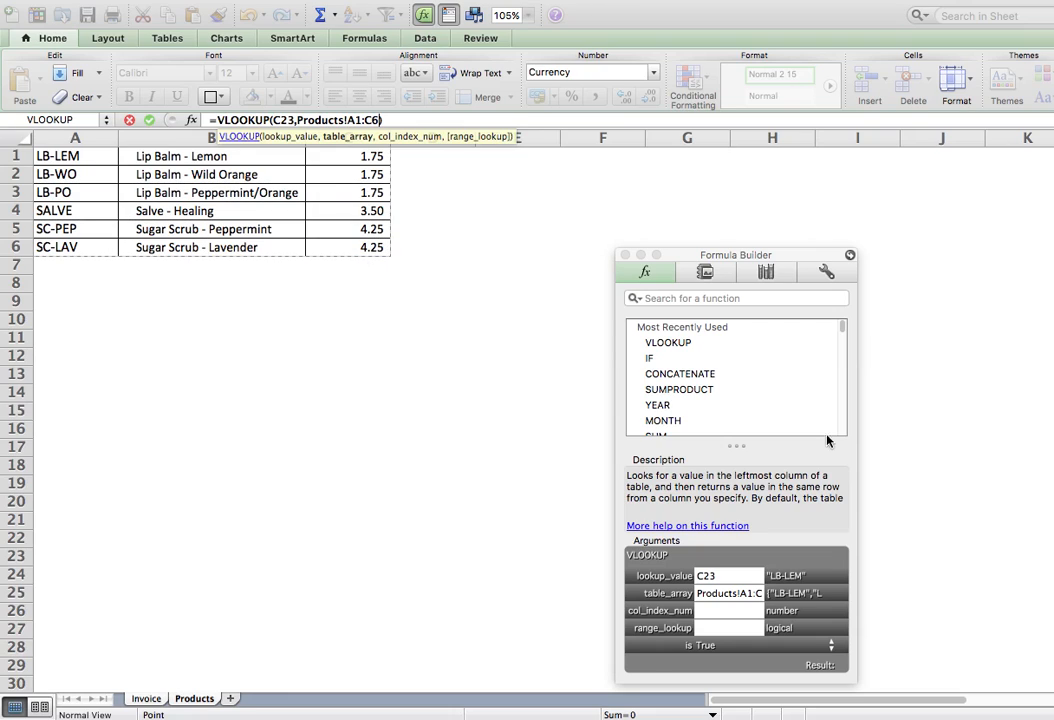
left_click(703, 610)
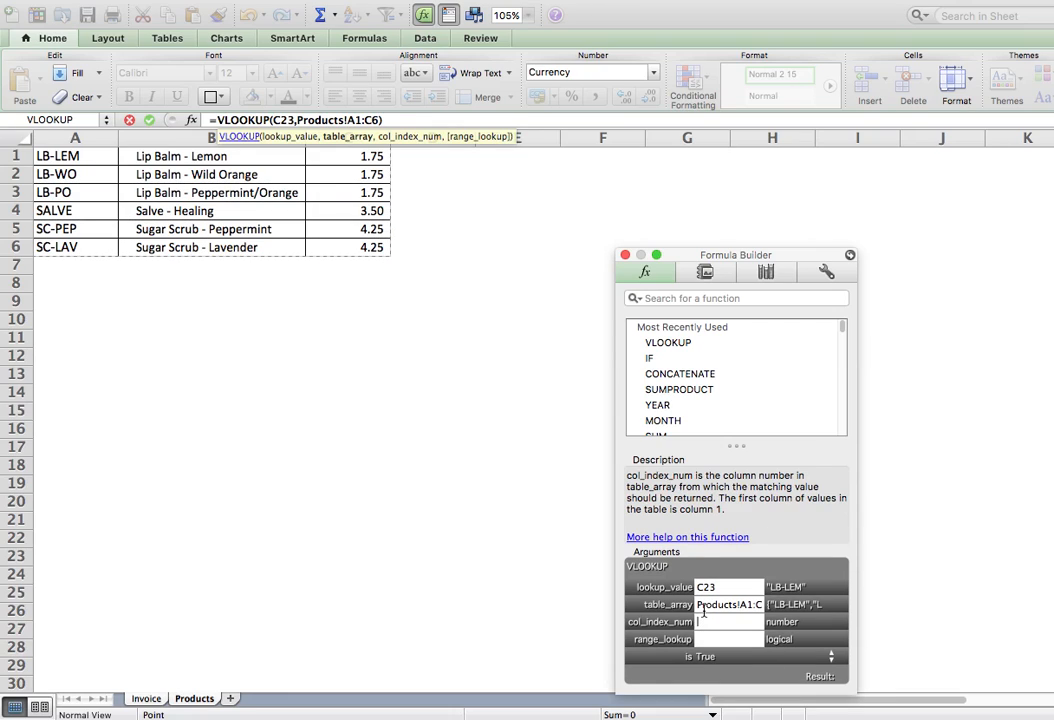
Finish the price lookup with column 3 and FALSE, then fill it down to E31.
type("3")
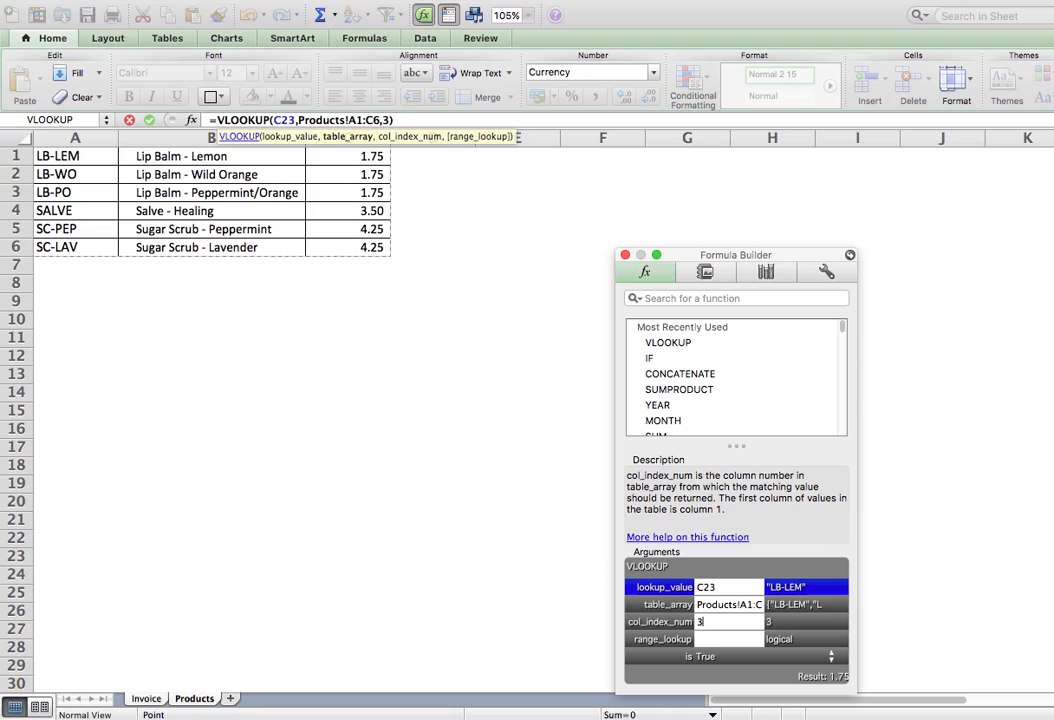
left_click(707, 639)
type("FALSE")
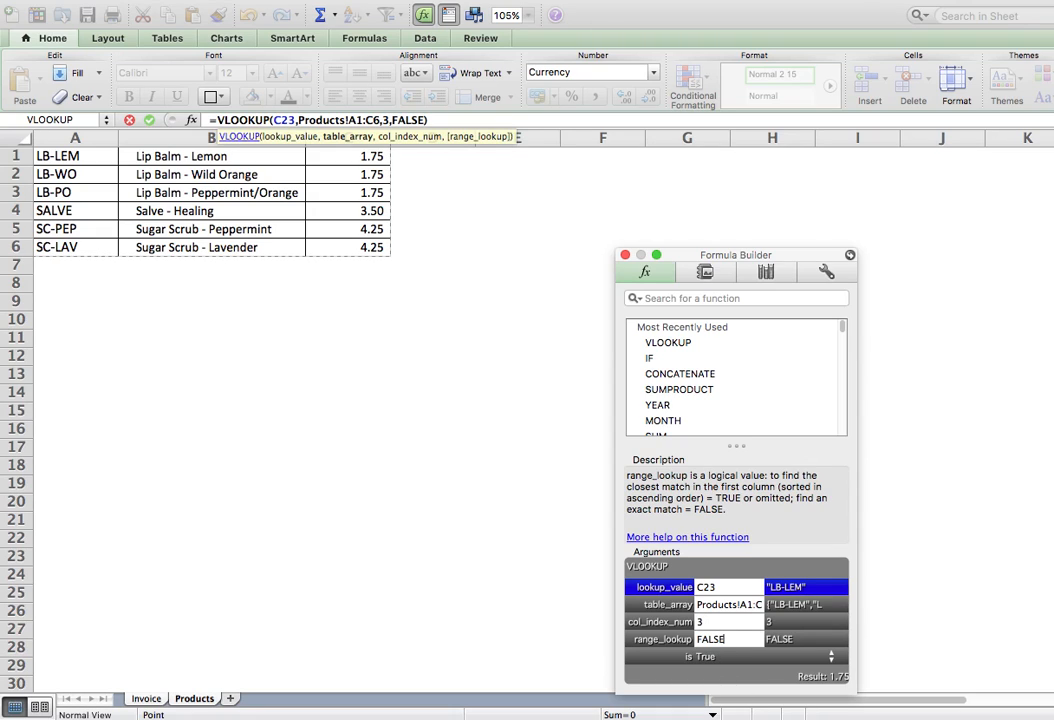
key("Return")
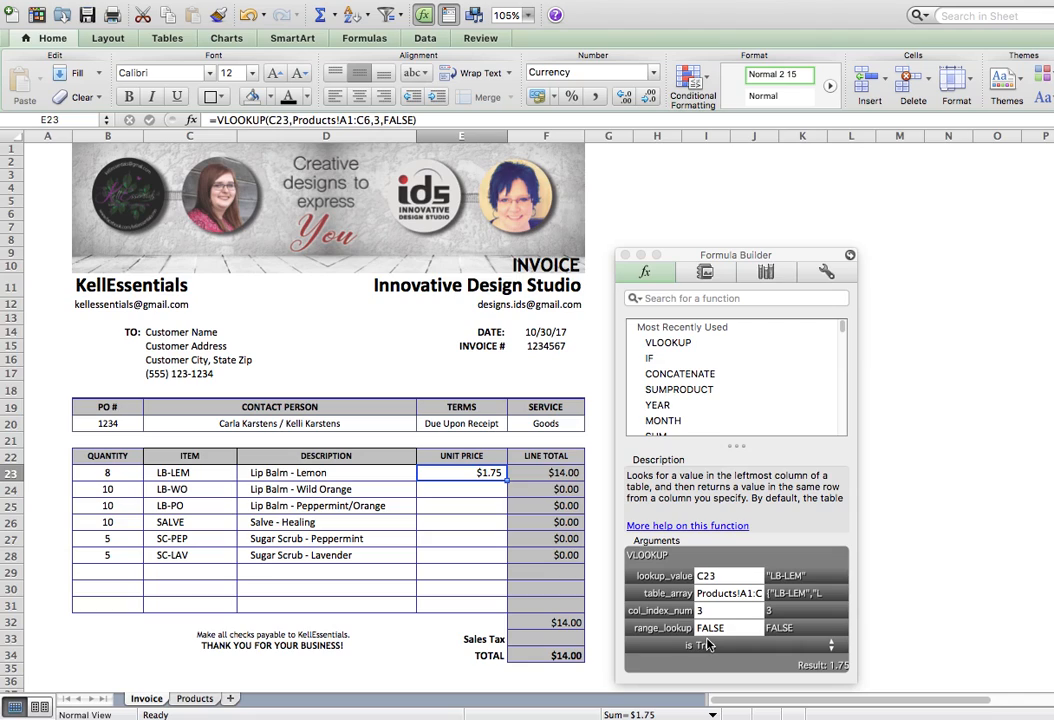
left_click_drag(507, 481, 499, 608)
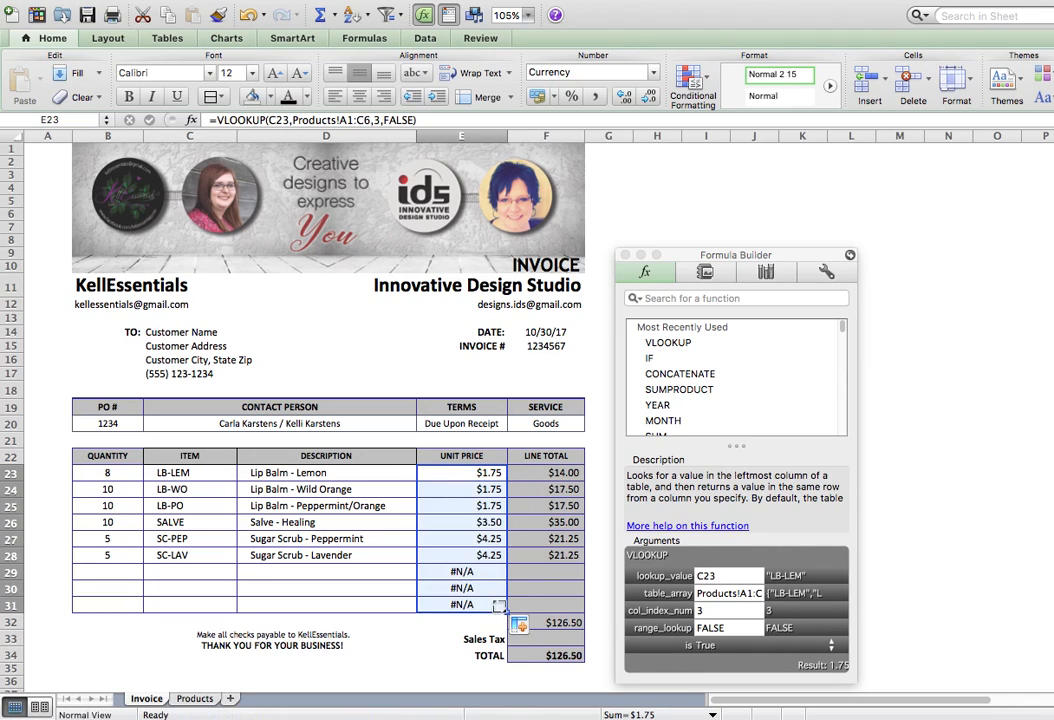
Lock E23's table range as Products!$A$1:$C$6 and refill the price formula to E31.
left_click(482, 474)
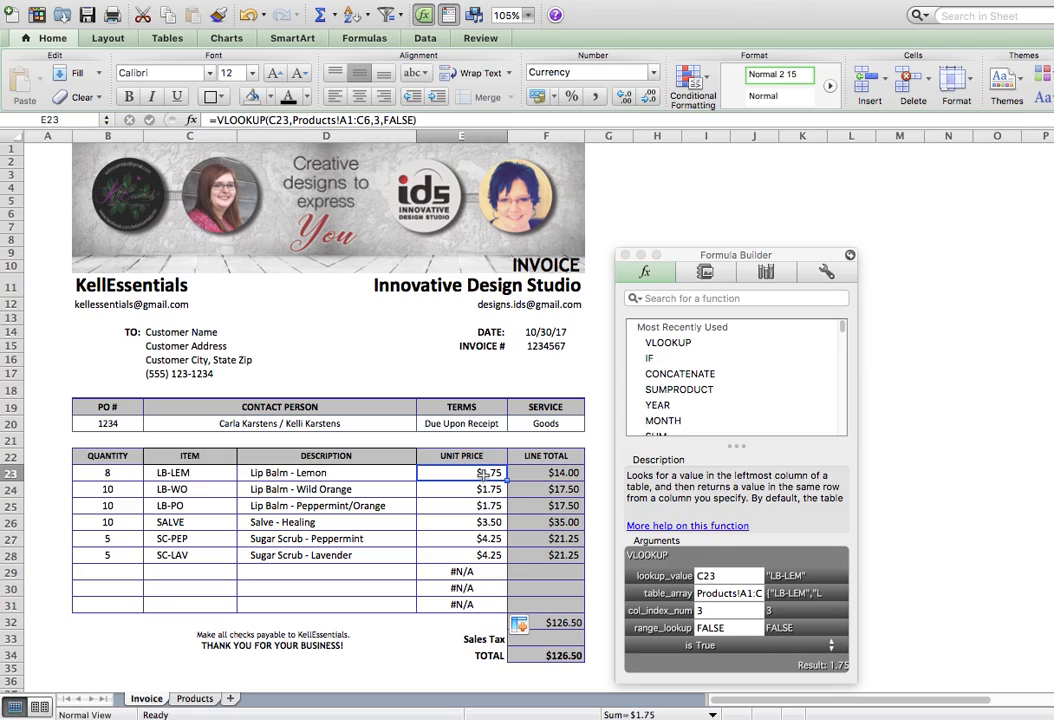
left_click(347, 120)
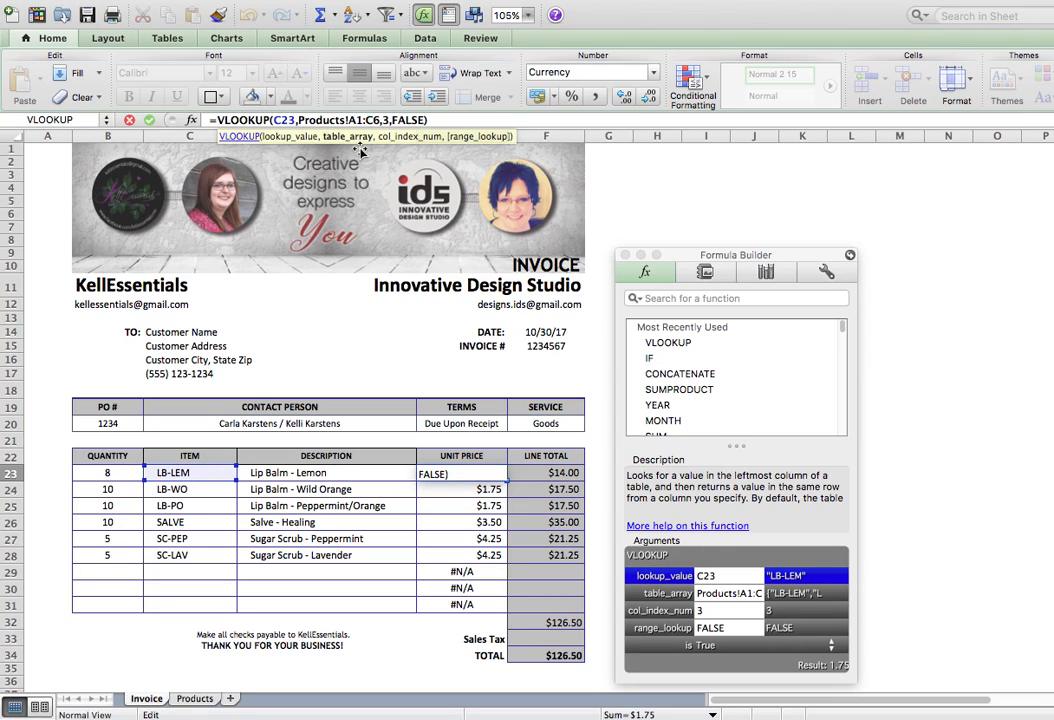
key("super+t")
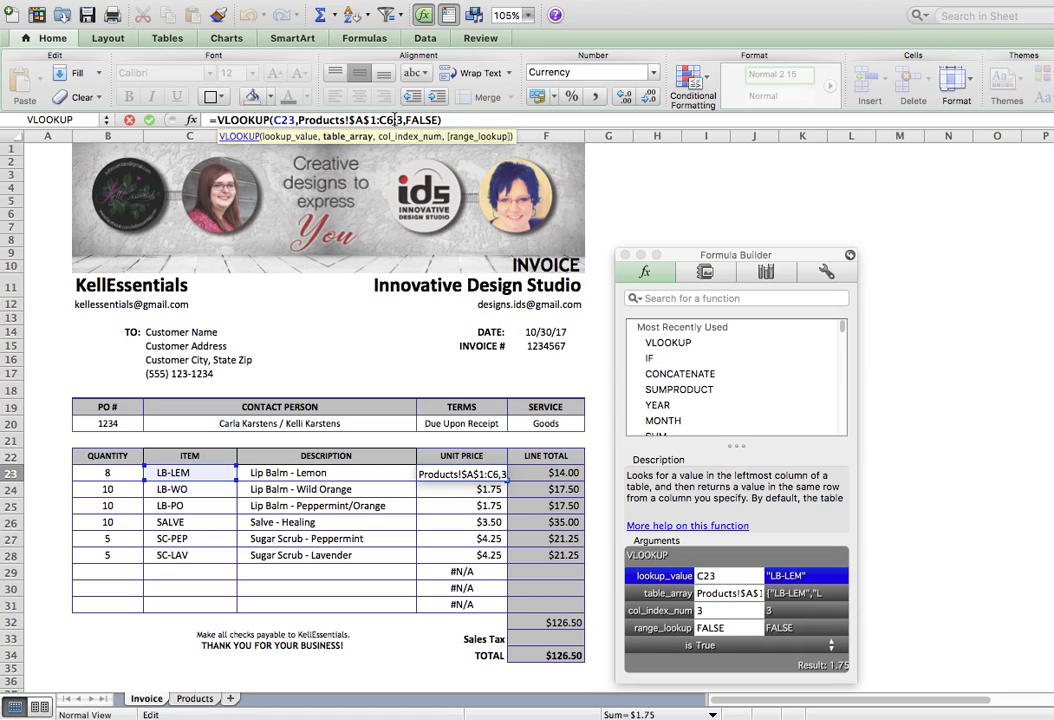
key("super+t")
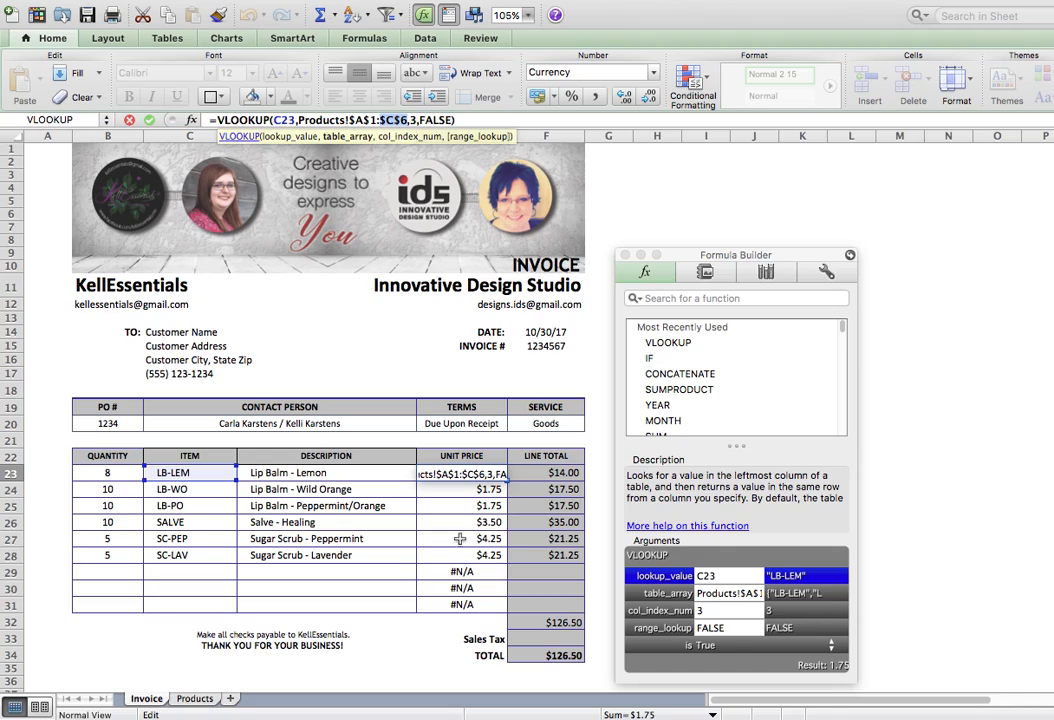
key("Tab")
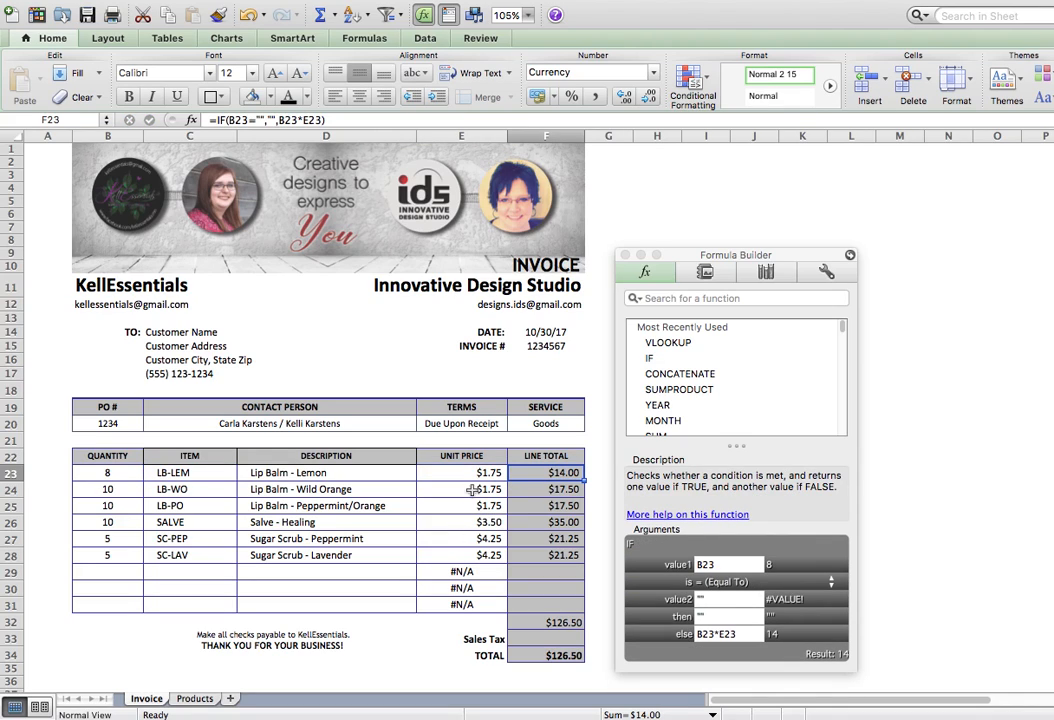
left_click(467, 476)
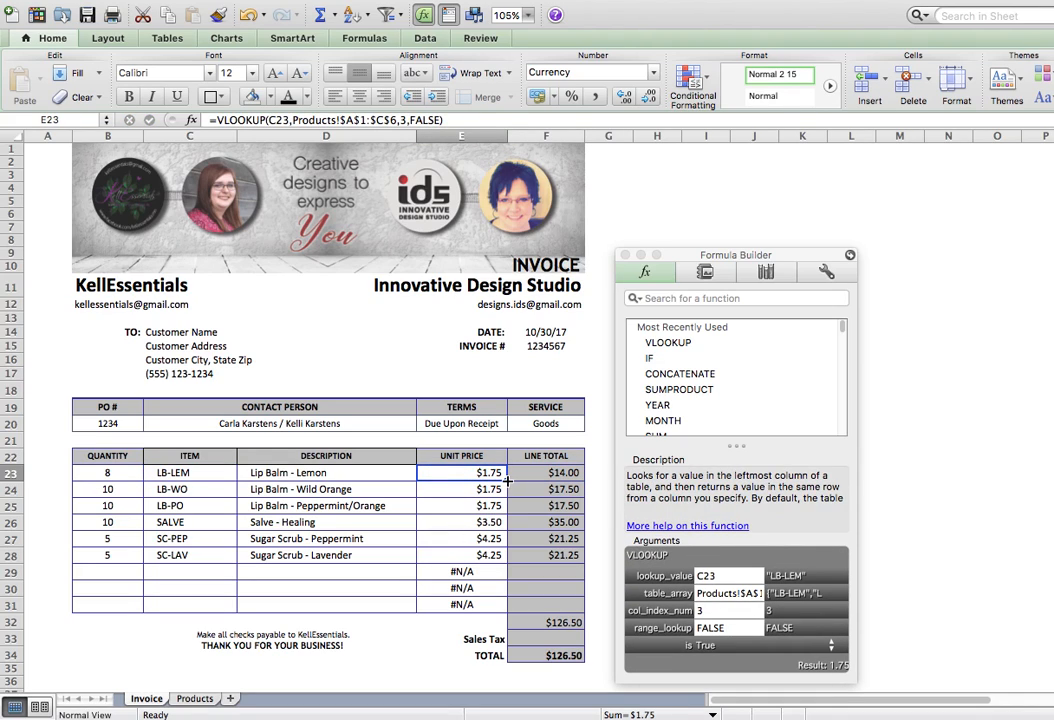
left_click_drag(506, 481, 493, 603)
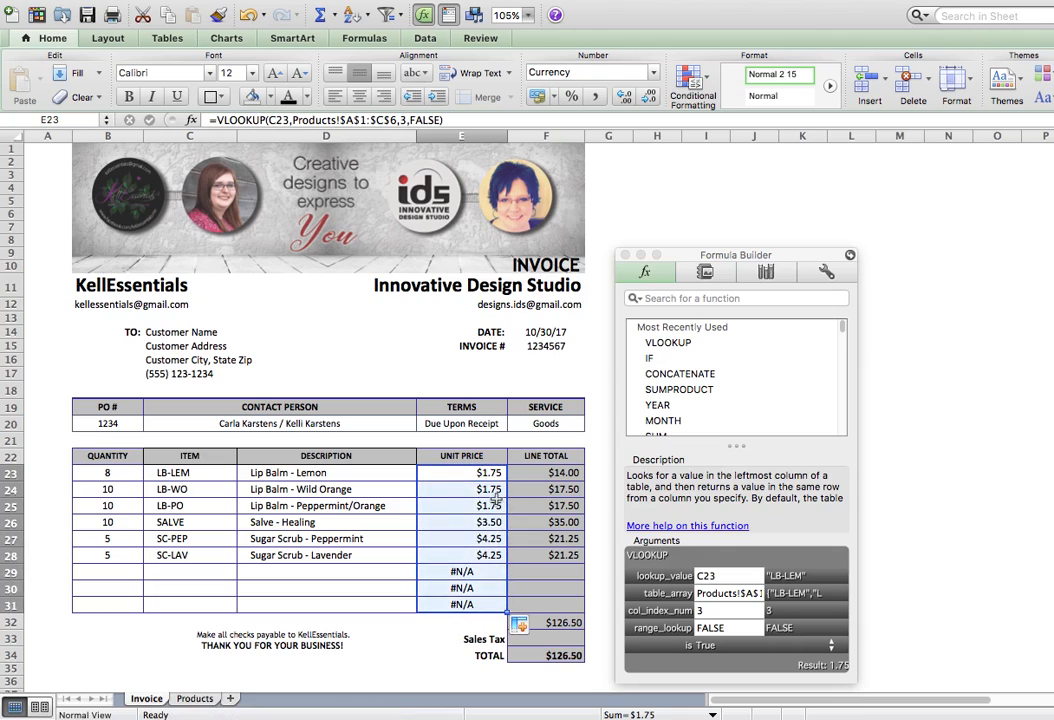
Wrap E23's price lookup as =IF(C23="","",VLOOKUP(...)) to blank empty item rows.
left_click(471, 473)
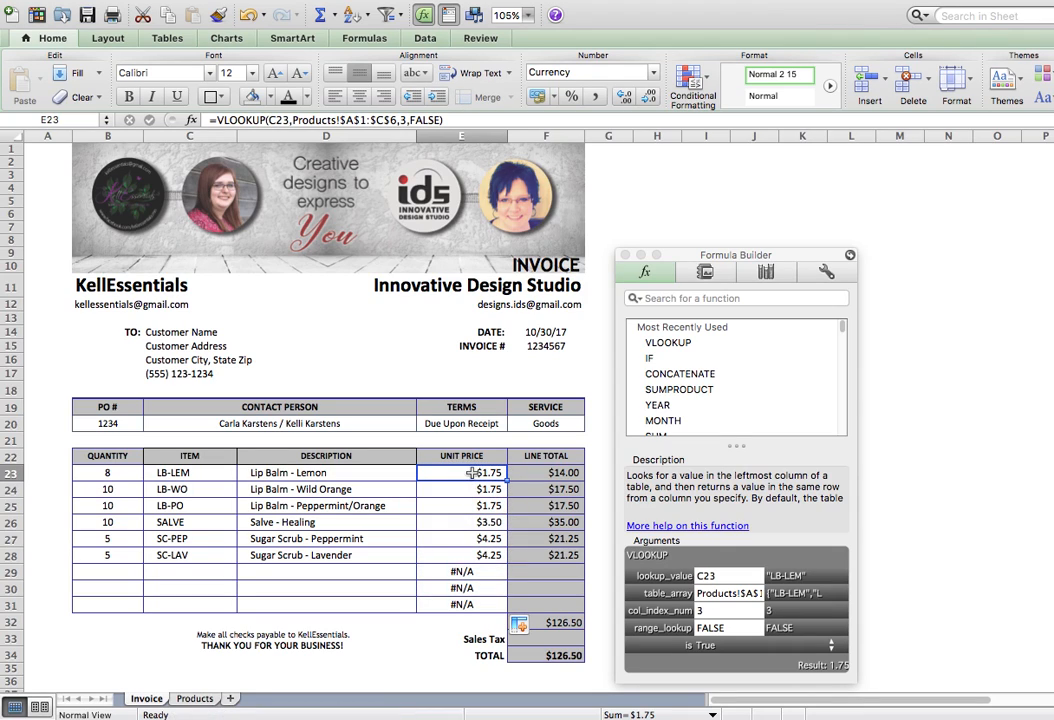
left_click(217, 119)
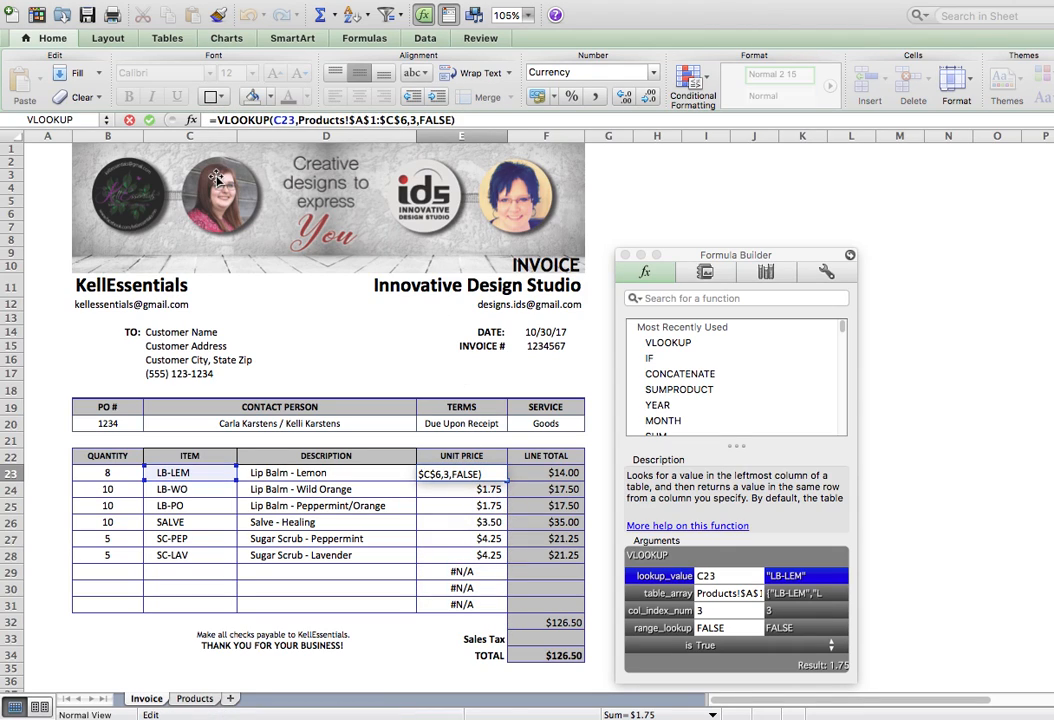
type("IF(C23")
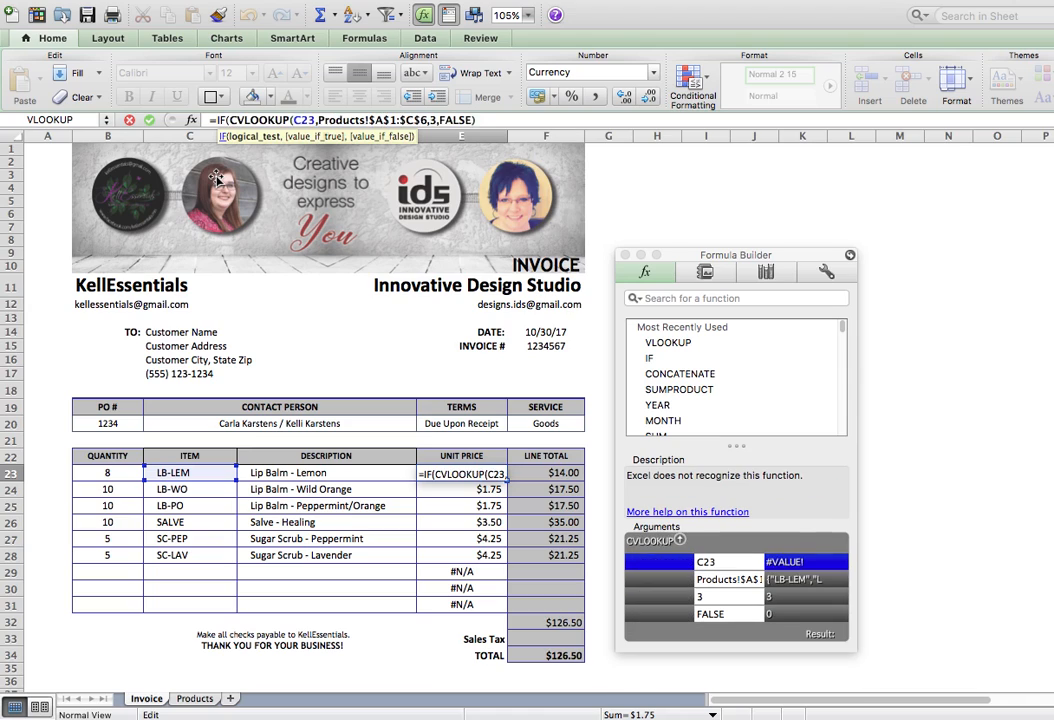
type("=\"\"")
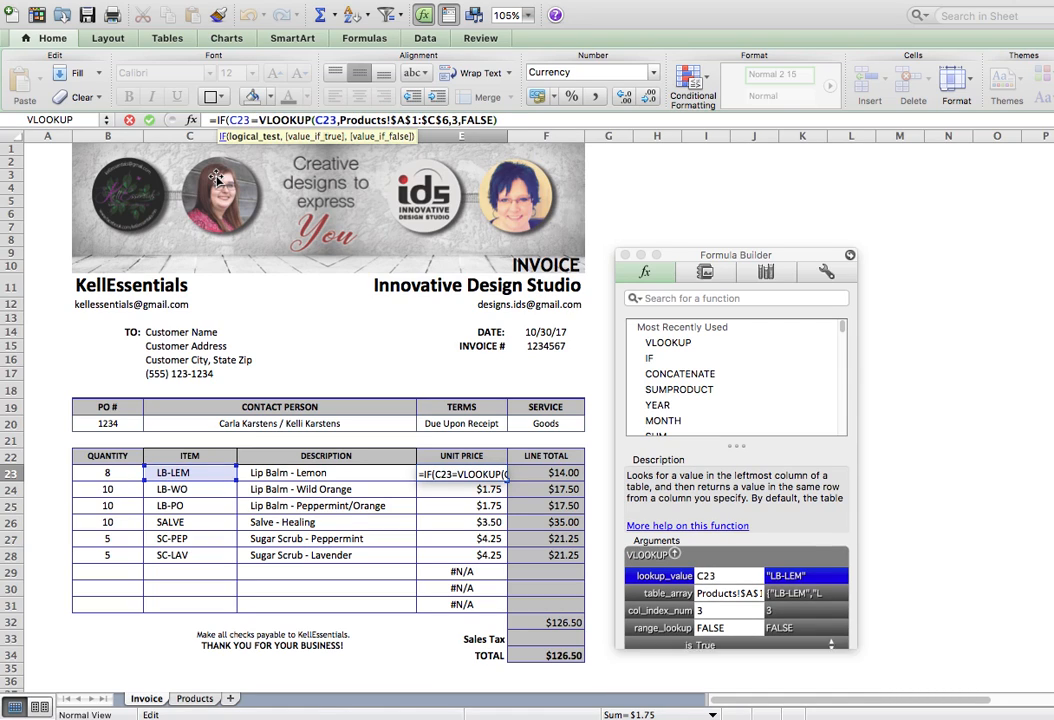
type(",\"\",")
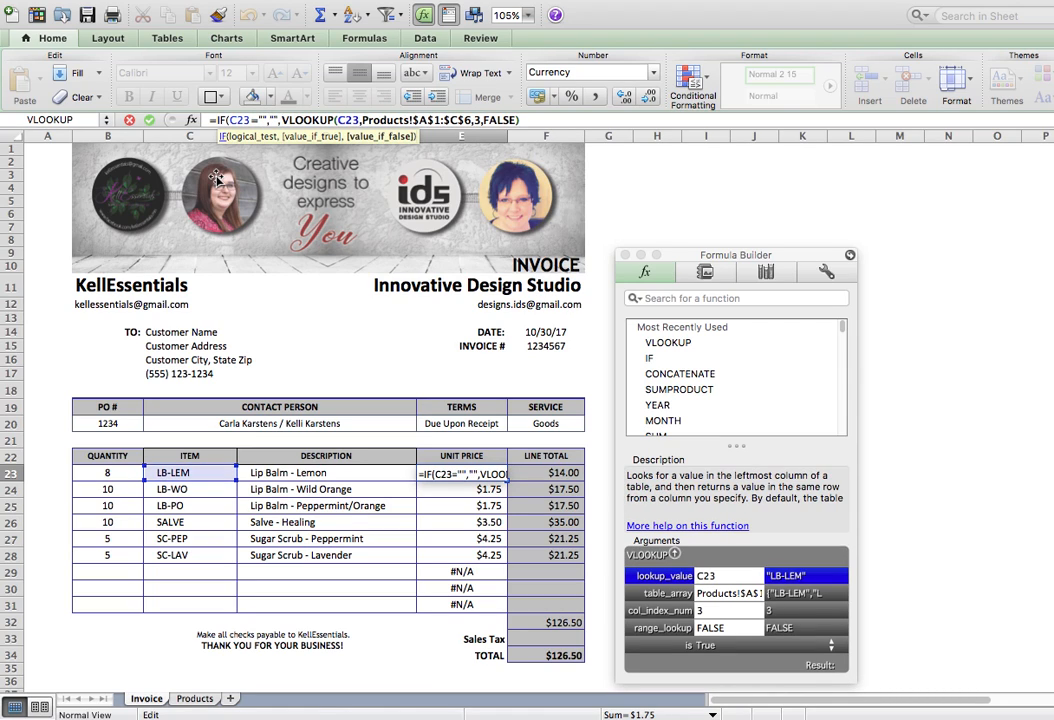
key("End")
type(")")
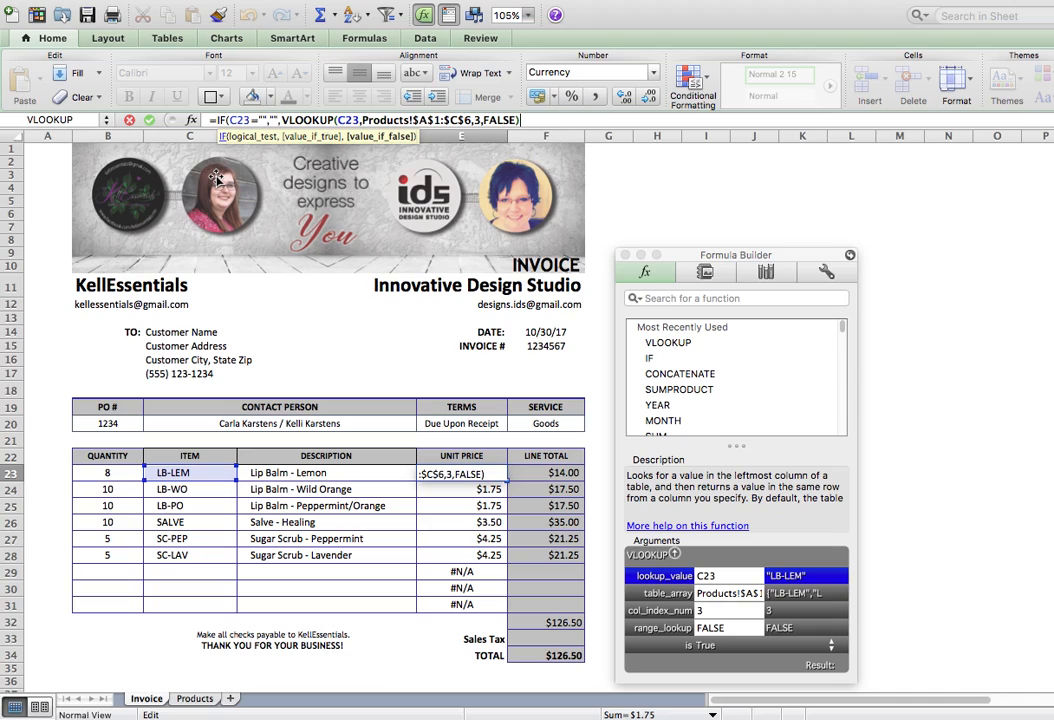
type(")")
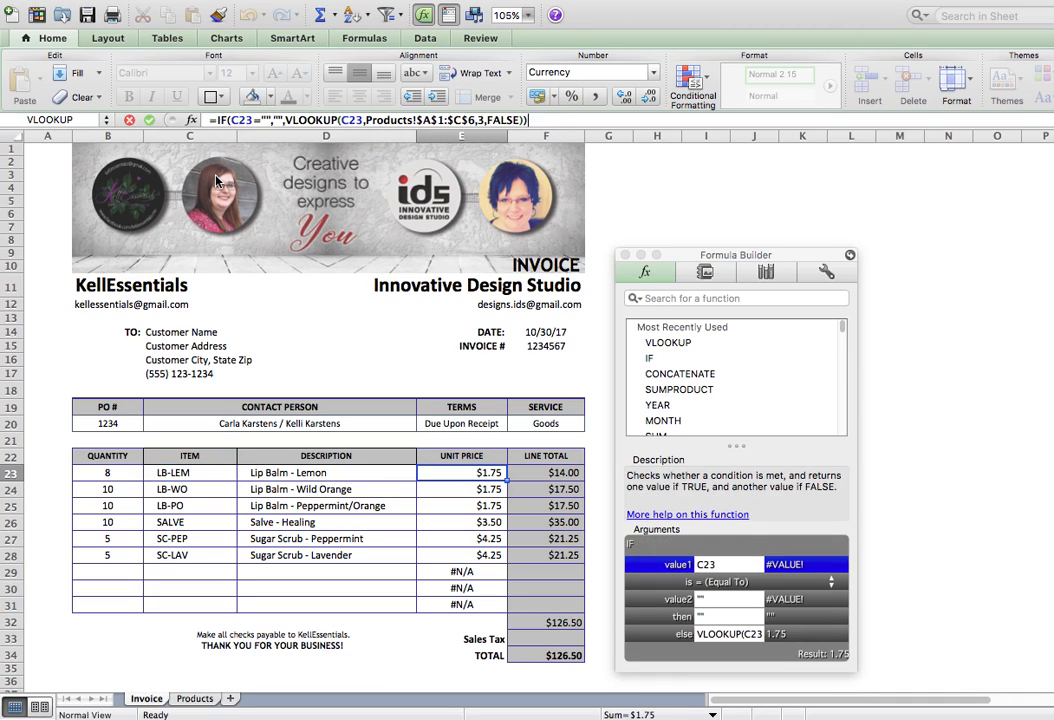
key("Tab")
Fill the IF-wrapped price formula down to E31 and check the formulas in D29, E29 and D30.
left_click(456, 478)
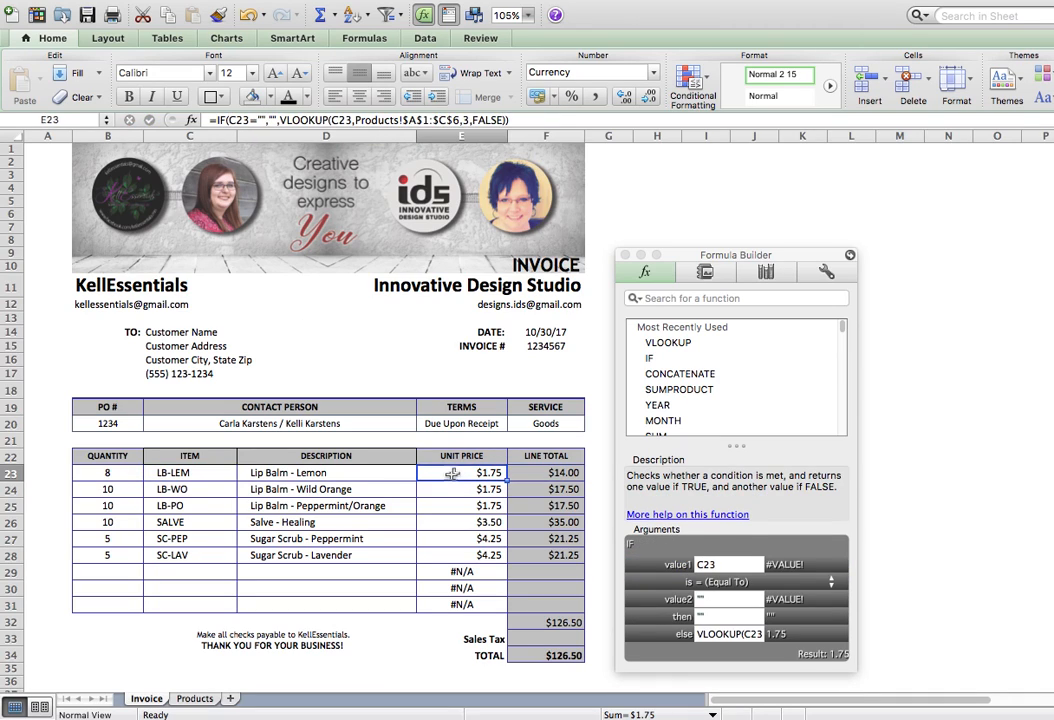
left_click_drag(507, 482, 496, 609)
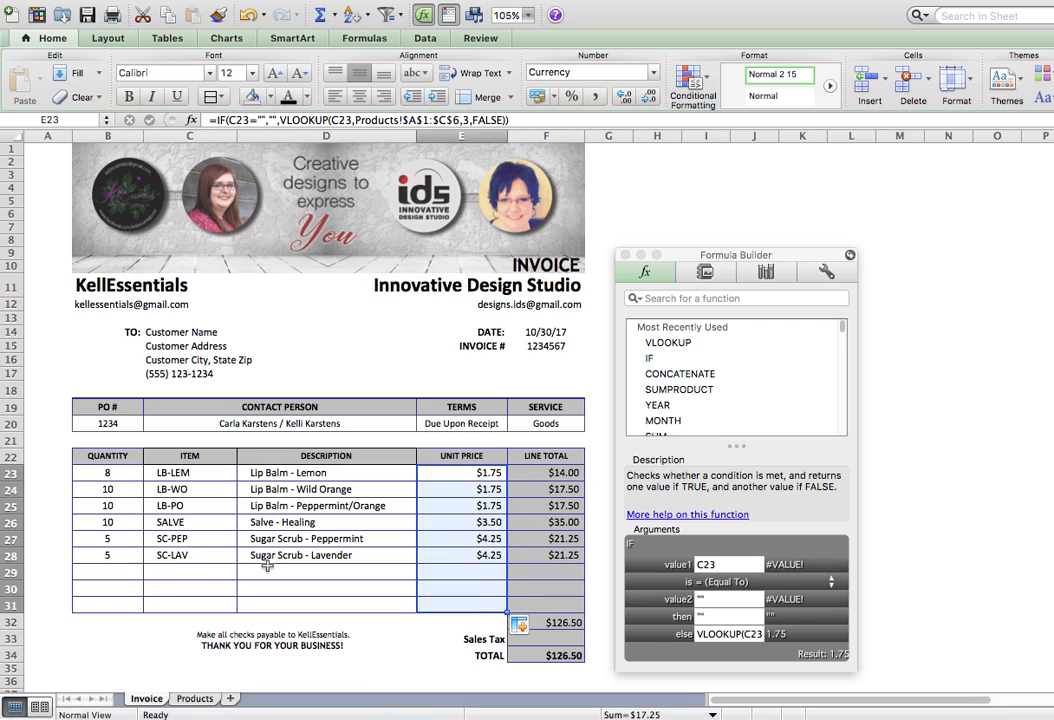
left_click(297, 573)
left_click(442, 574)
left_click(405, 590)
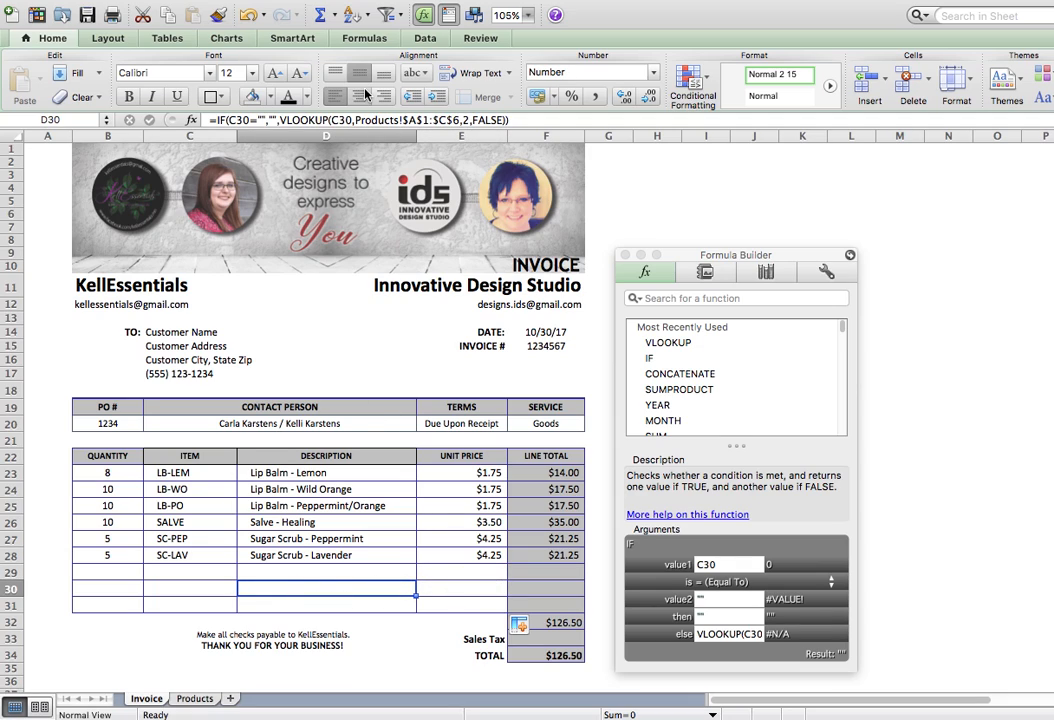
Enter quantity 10 in B29 and item code LB-LEM in C29, auto-filling Lip Balm - Lemon at $1.75.
left_click(95, 572)
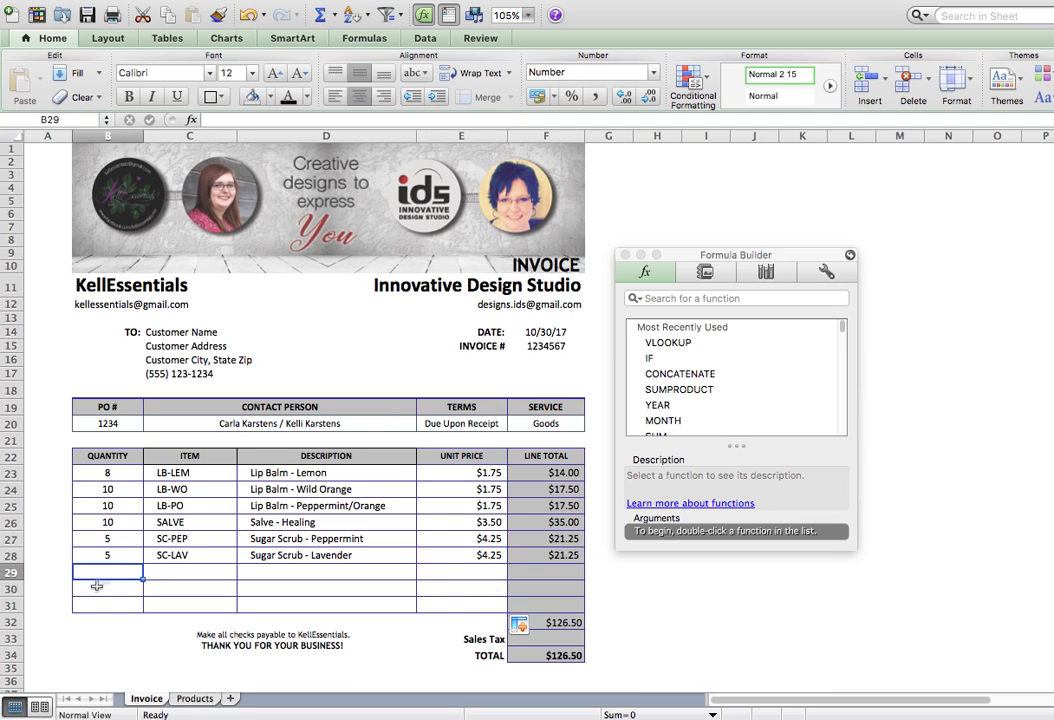
type("10")
key("Tab")
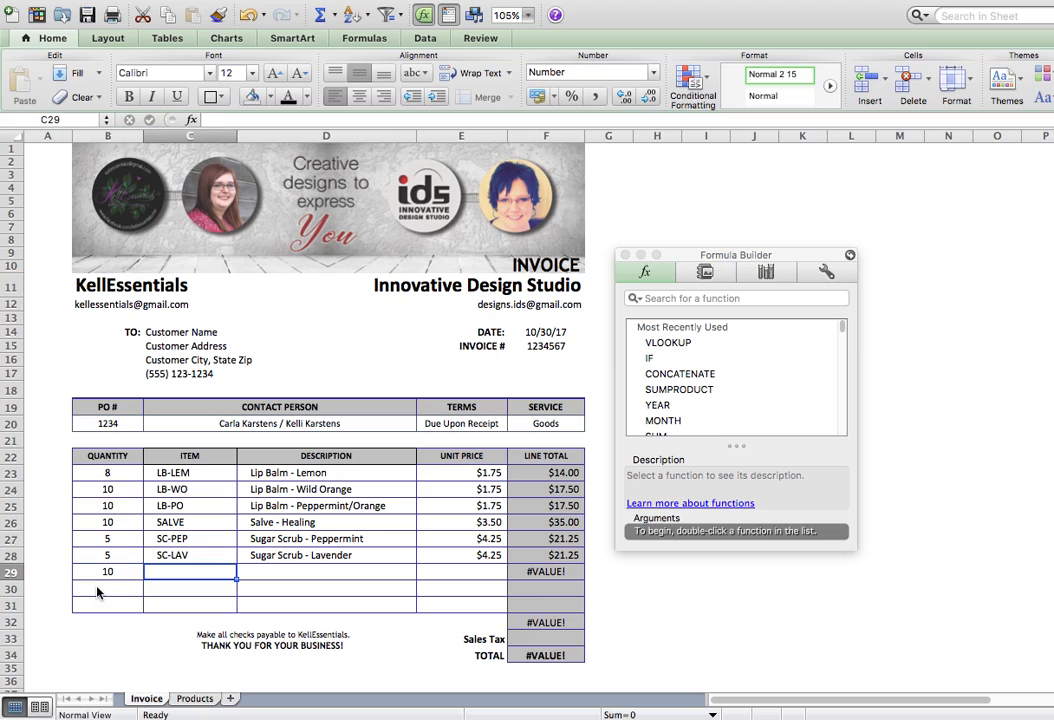
type("LB*")
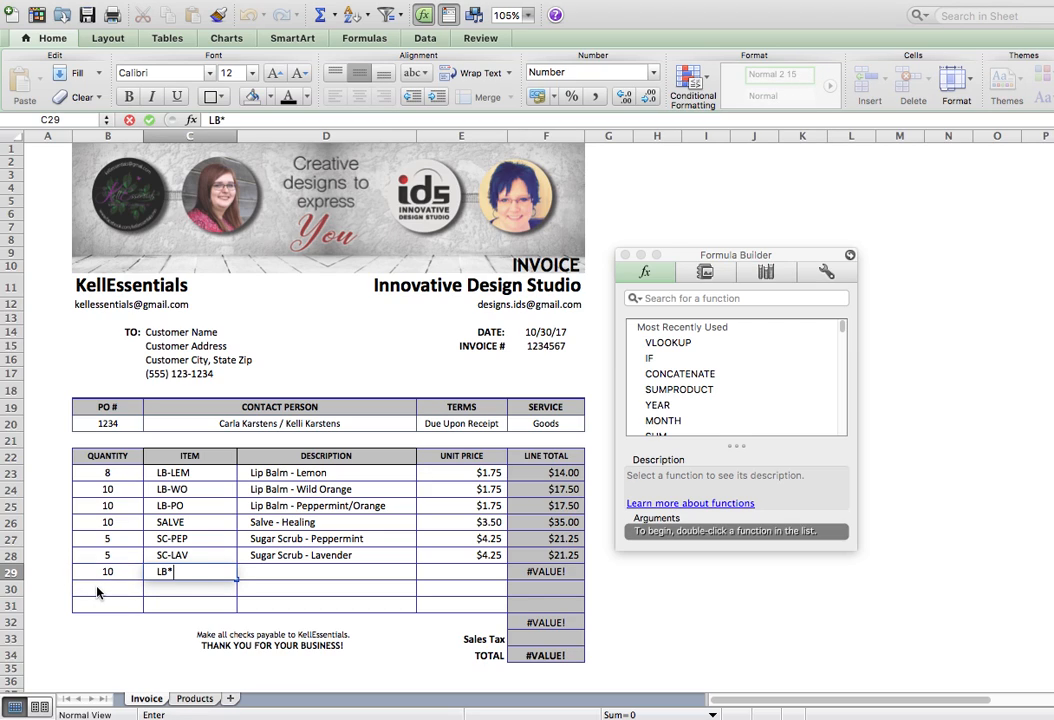
key("BackSpace")
type("-LEM")
key("Tab")
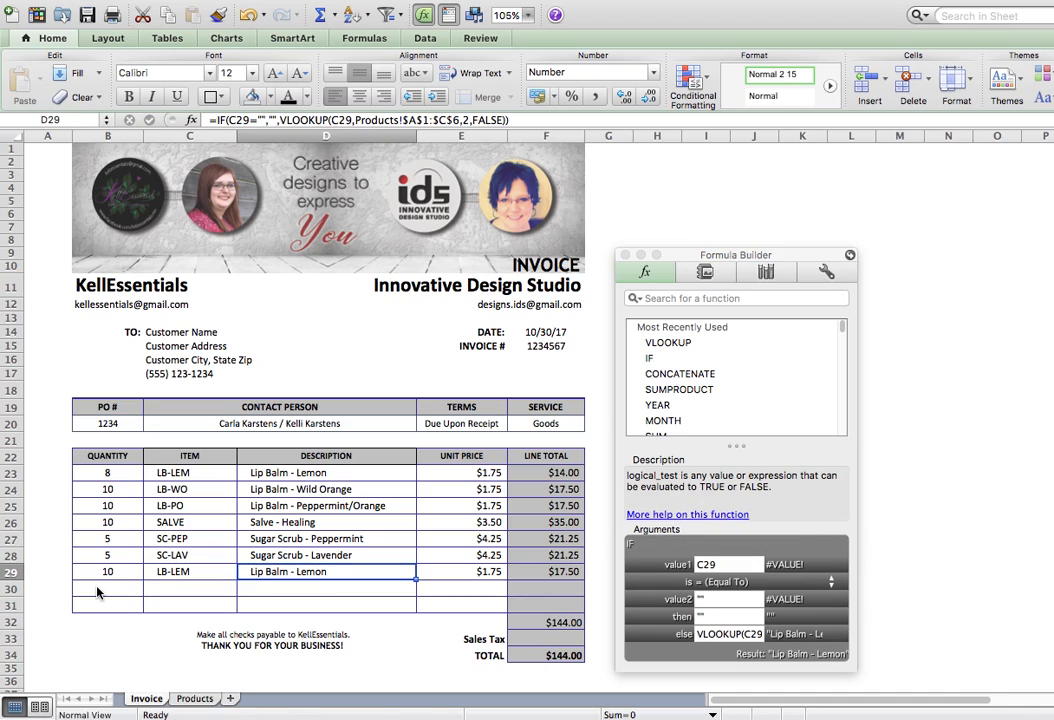